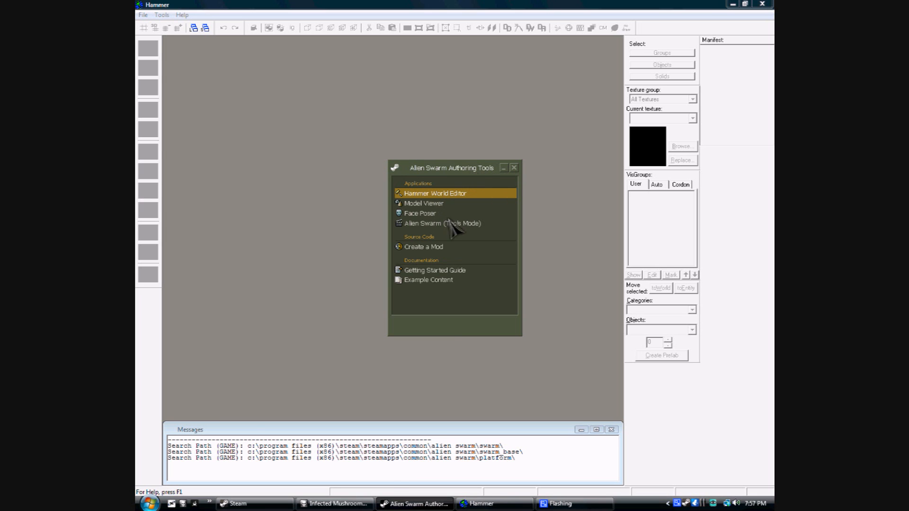
# - Launch Alien Swarm - SDK from Steam's tools library and create a new map in the Hammer World Editor
pyautogui.click(256, 504)
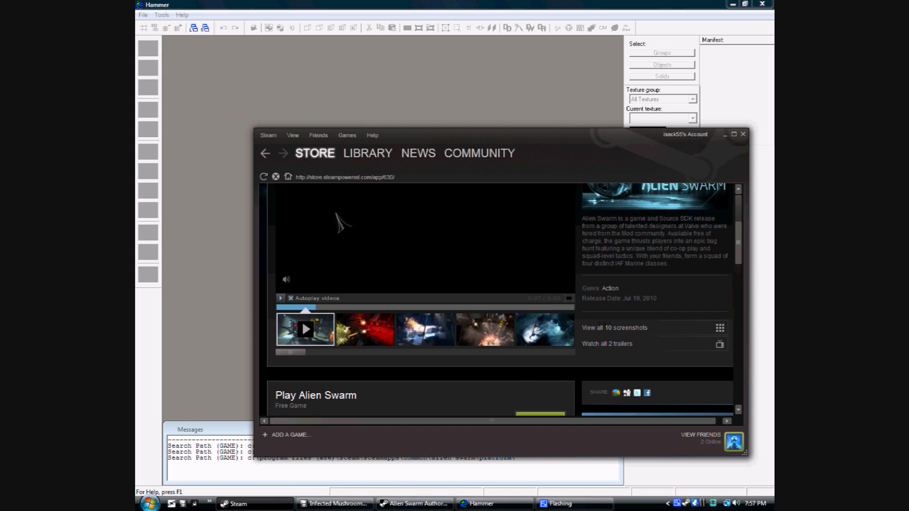
pyautogui.click(385, 159)
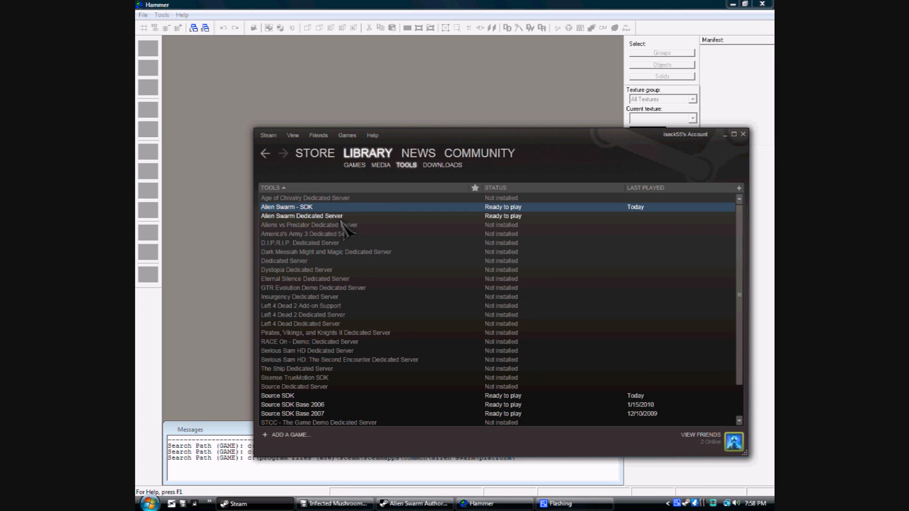
pyautogui.doubleClick(369, 208)
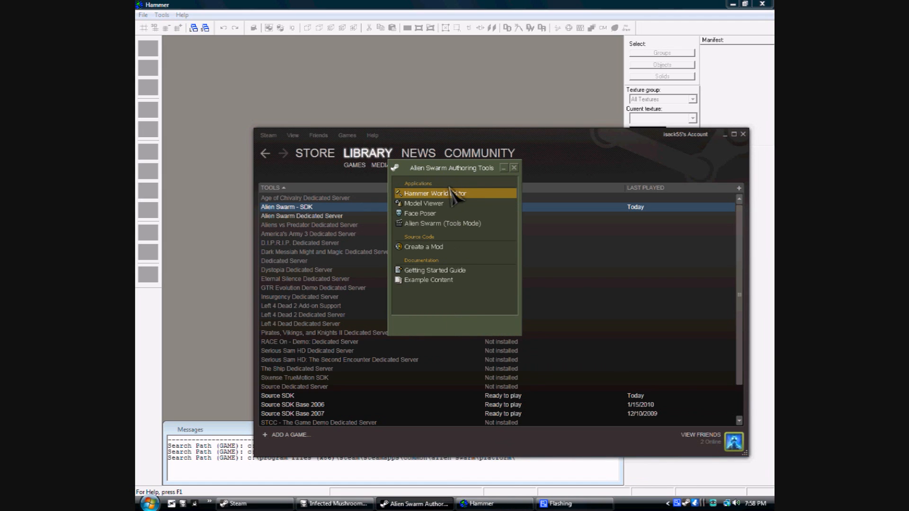
pyautogui.click(481, 503)
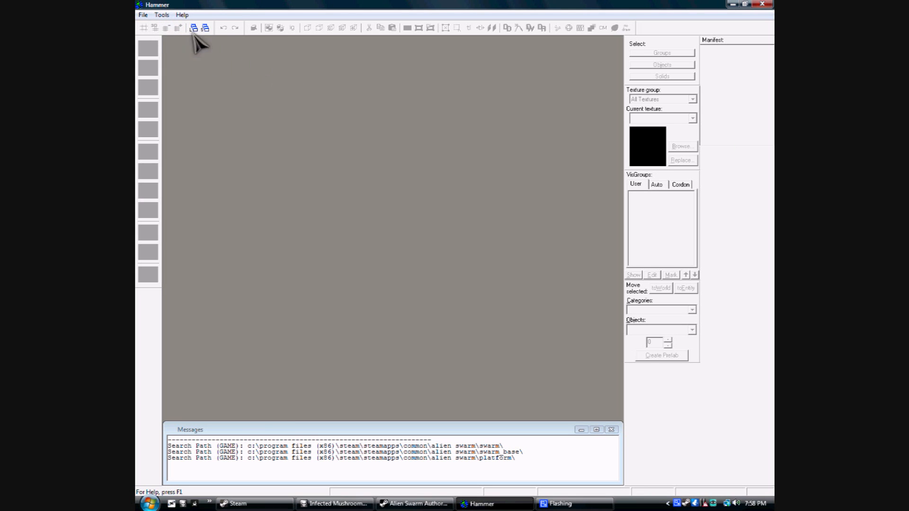
pyautogui.click(150, 18)
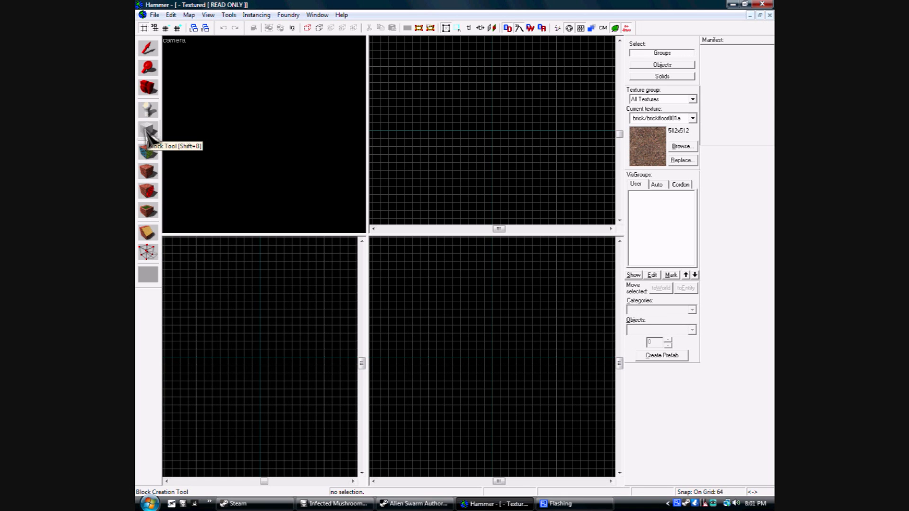
# - Create a brick/brickfloor001a block 1600 units wide, 1280 units long and 320 units high with the Block Tool
pyautogui.click(148, 131)
pyautogui.moveTo(397, 253); pyautogui.dragTo(595, 421)
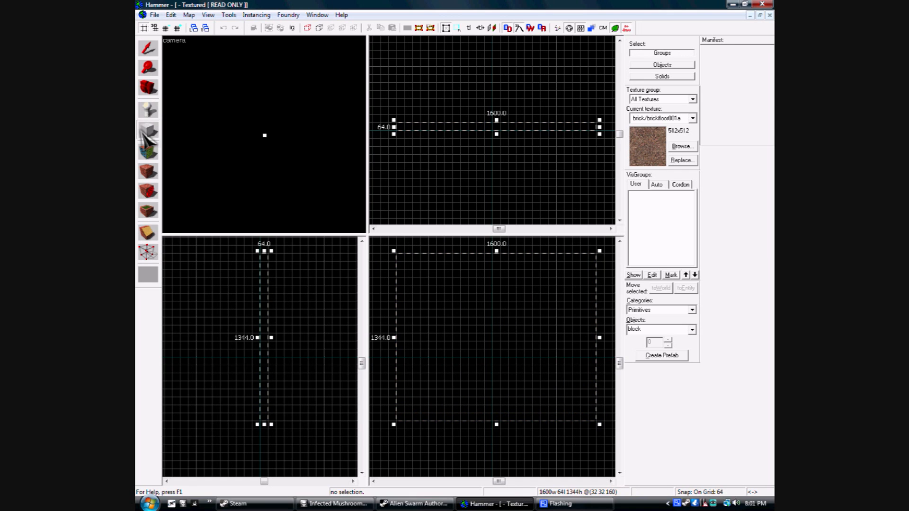
pyautogui.moveTo(501, 122); pyautogui.dragTo(496, 97)
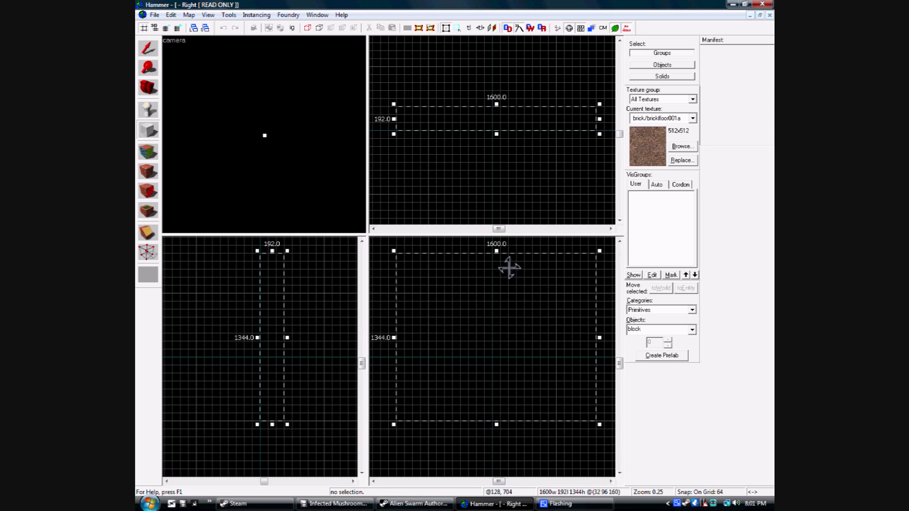
pyautogui.moveTo(496, 250); pyautogui.dragTo(494, 379)
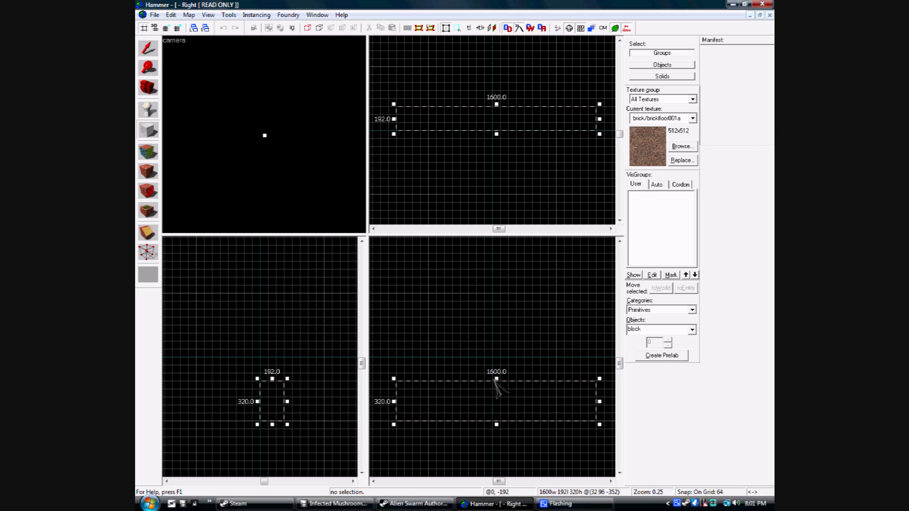
pyautogui.moveTo(495, 134); pyautogui.dragTo(497, 209)
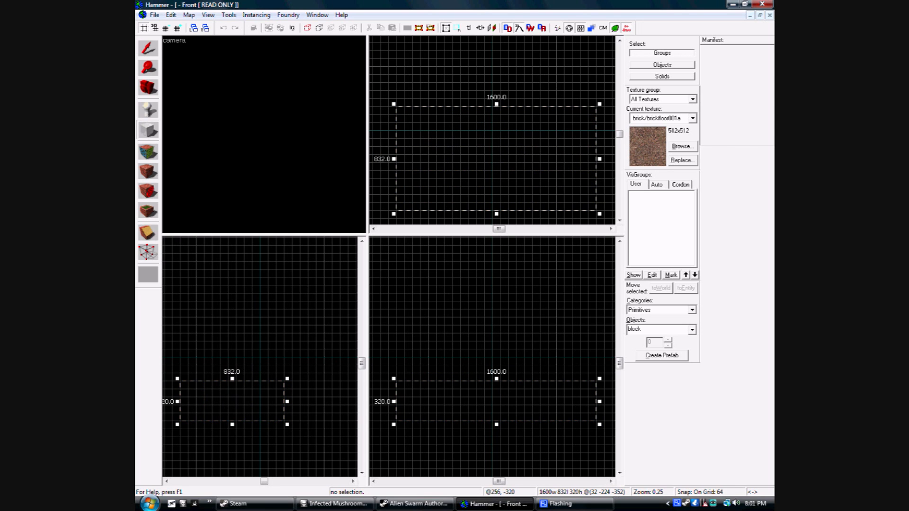
pyautogui.moveTo(288, 401); pyautogui.dragTo(343, 402)
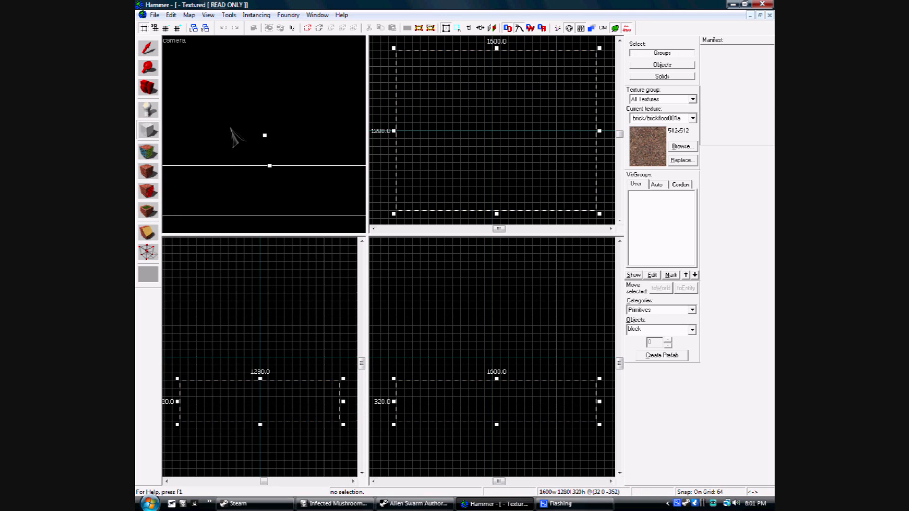
pyautogui.press('Return')
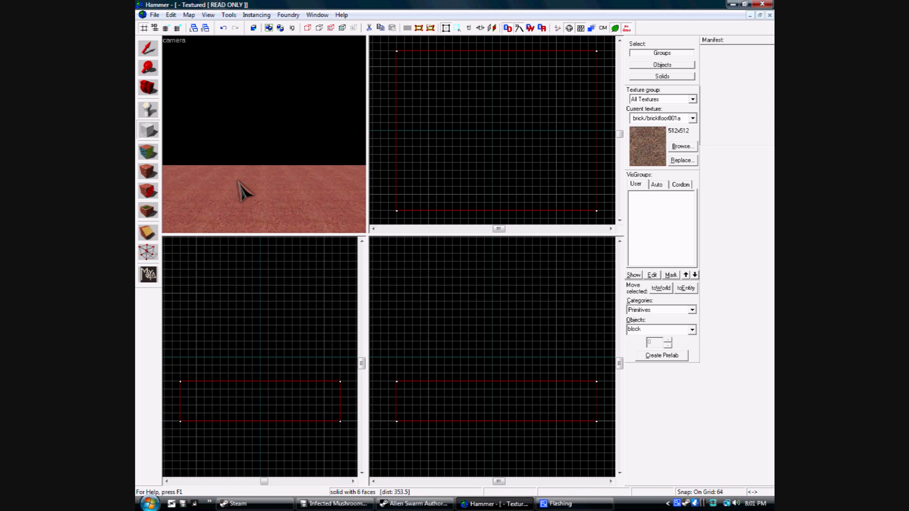
# - Examine the new block's top and side faces from several angles in the camera view
pyautogui.press('z')
pyautogui.press('s')
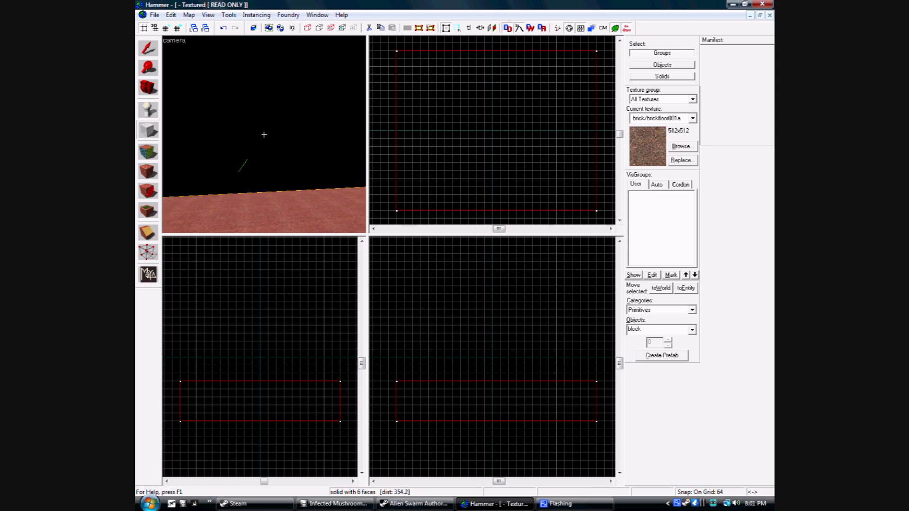
pyautogui.press('d')
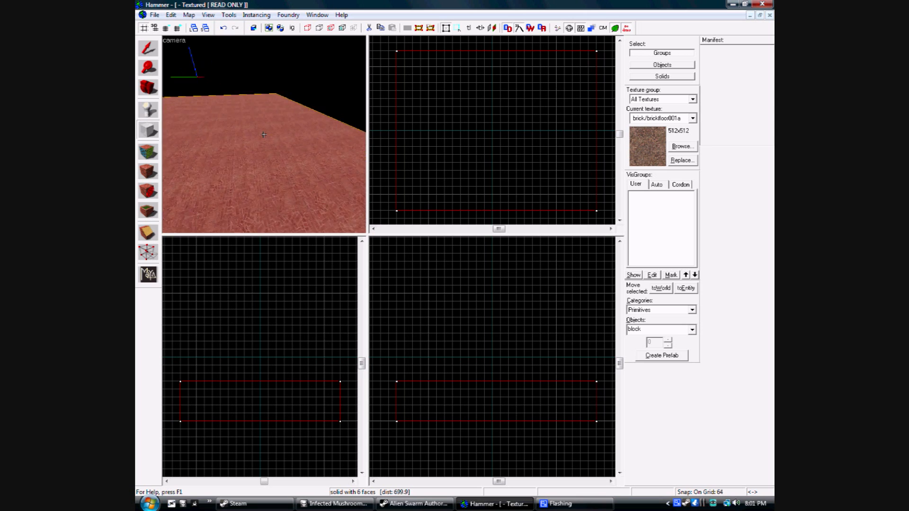
pyautogui.press('d')
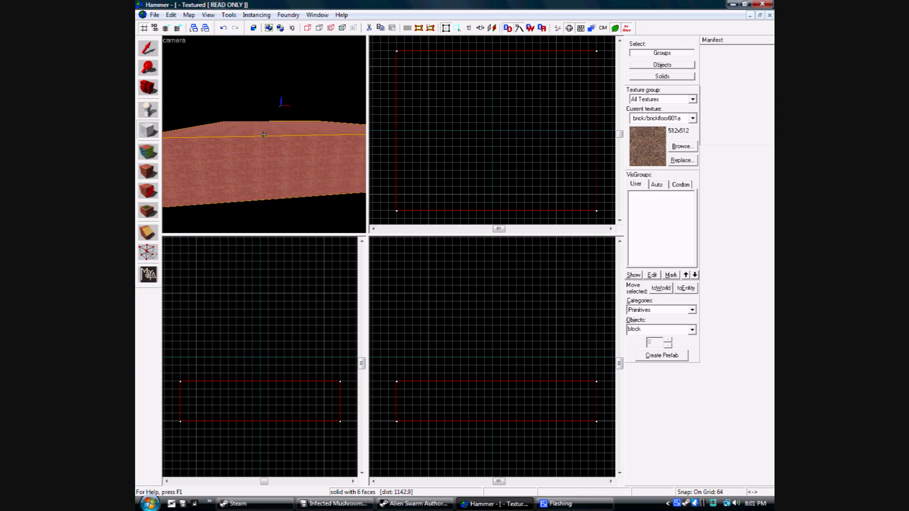
pyautogui.press('w')
pyautogui.press('w')
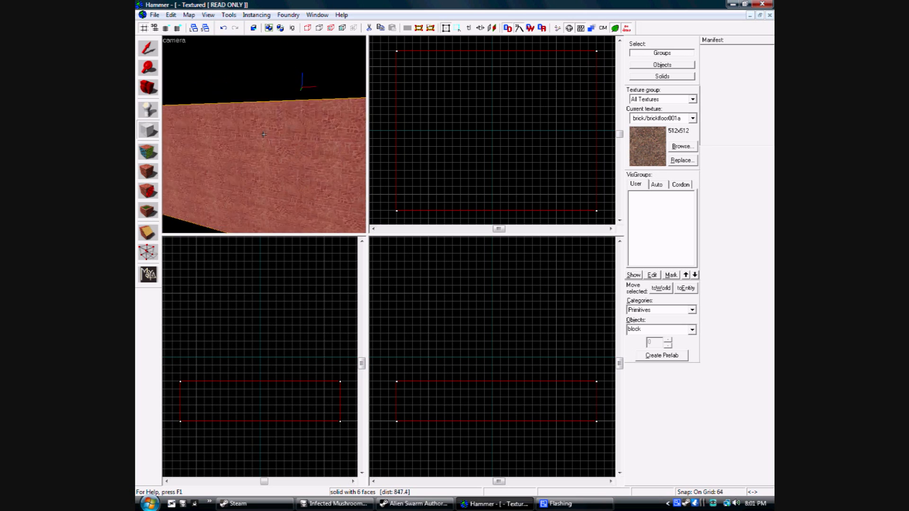
pyautogui.press('s')
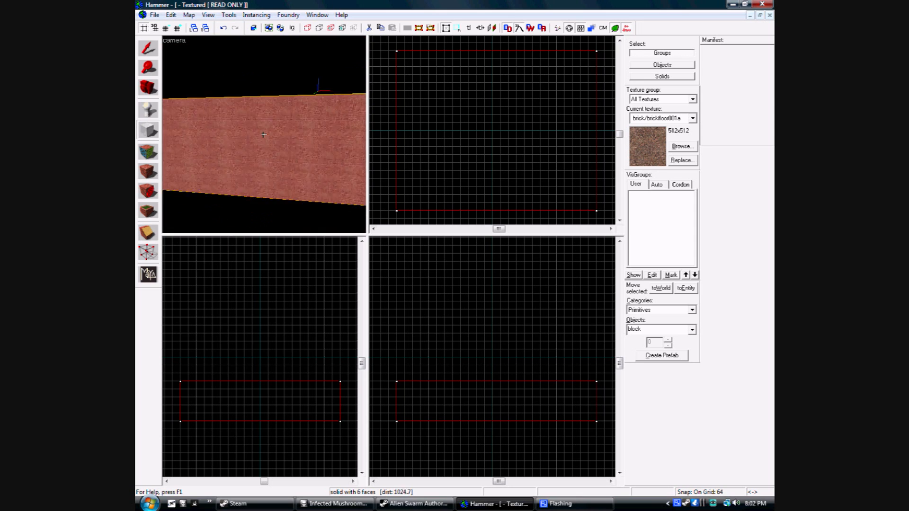
pyautogui.press('s')
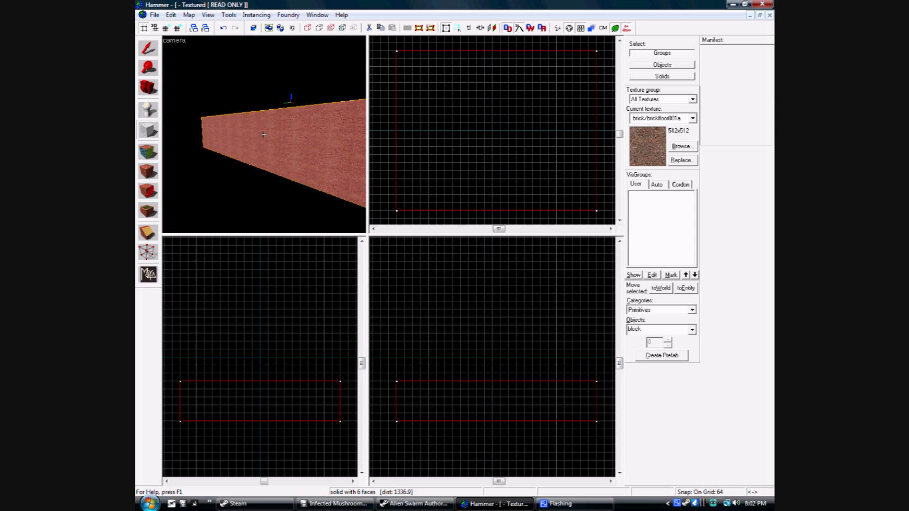
pyautogui.press('z')
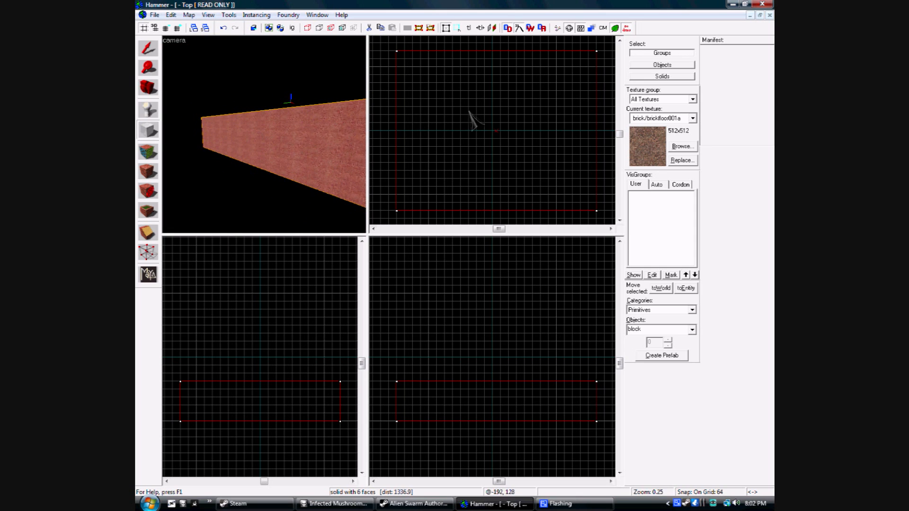
# - Hollow the block into a room with walls 32 units thick
pyautogui.hotkey('shift', 's')
pyautogui.click(418, 114)
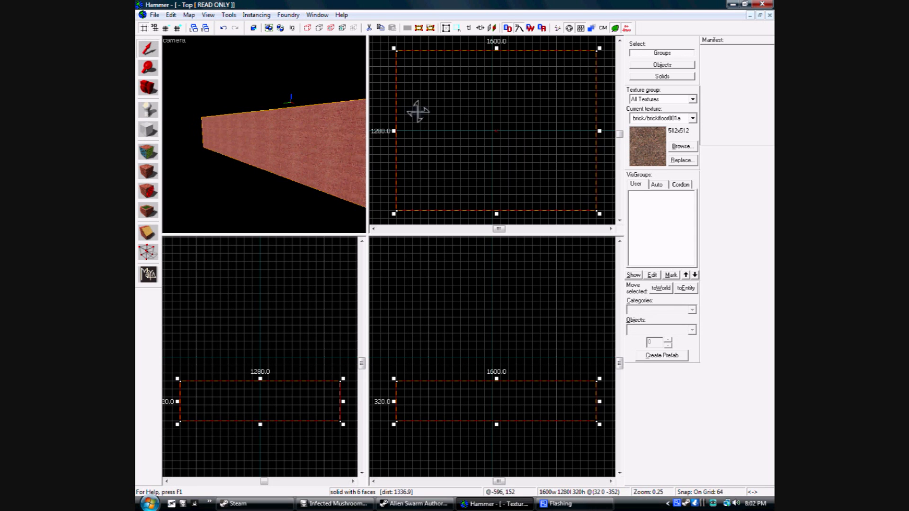
pyautogui.rightClick(491, 138)
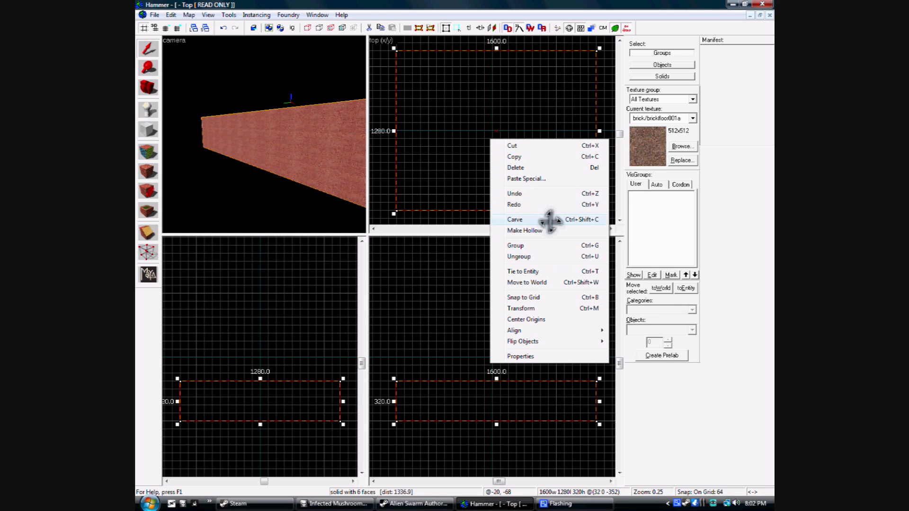
pyautogui.click(524, 231)
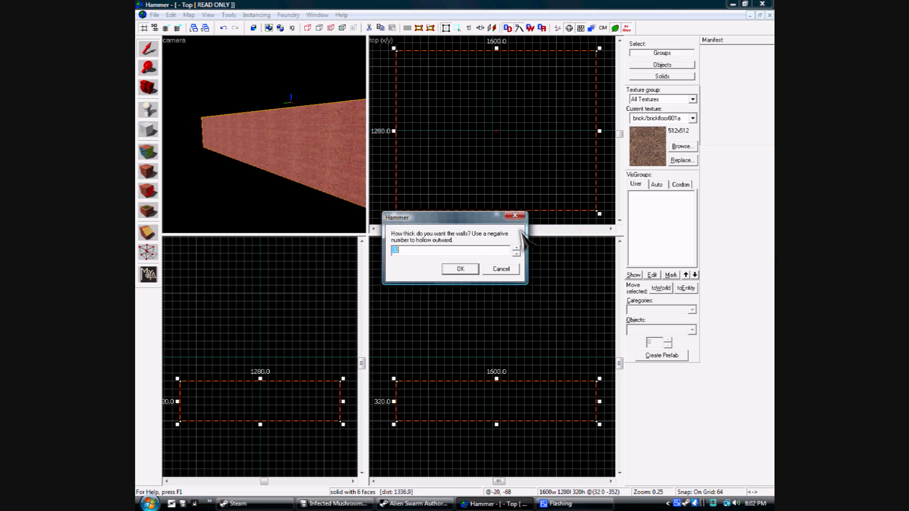
pyautogui.click(468, 269)
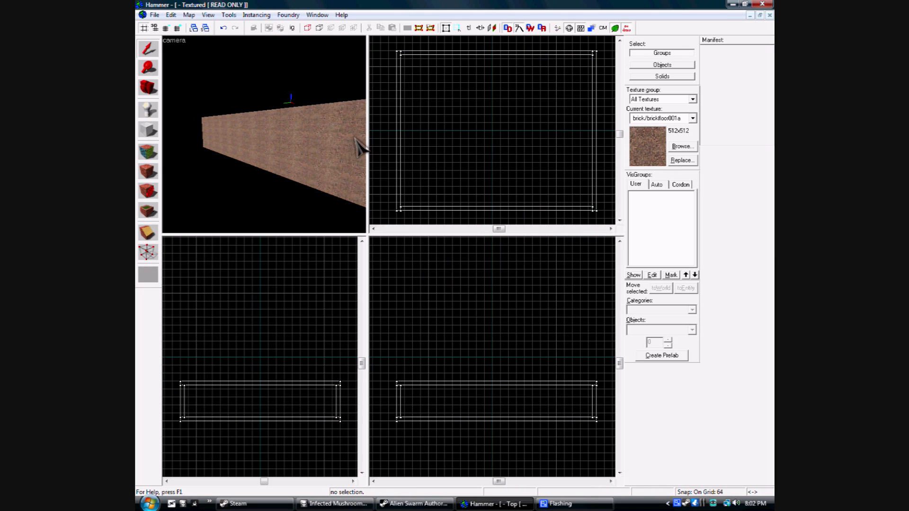
# - Filter the textures by "tools" and apply tools/toolsnolight to all brushes of the hollowed room
pyautogui.press('z')
pyautogui.press('w')
pyautogui.click(264, 134)
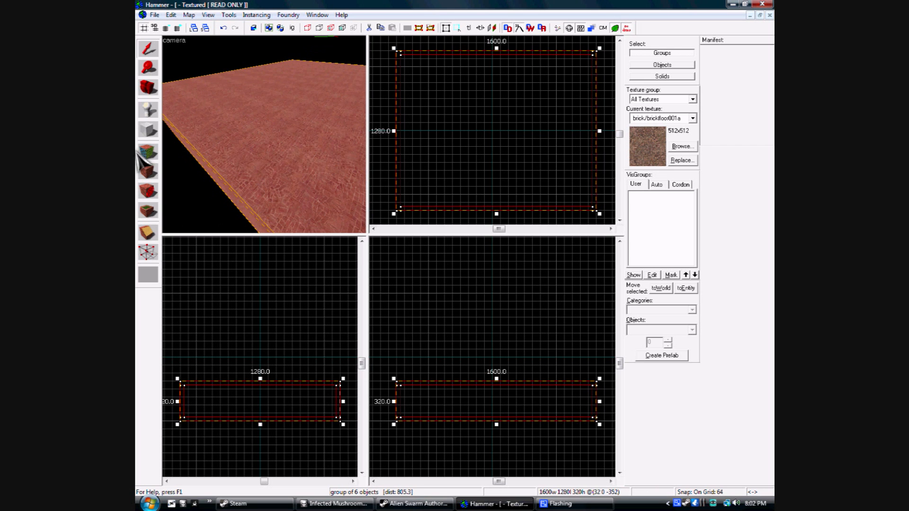
pyautogui.click(691, 147)
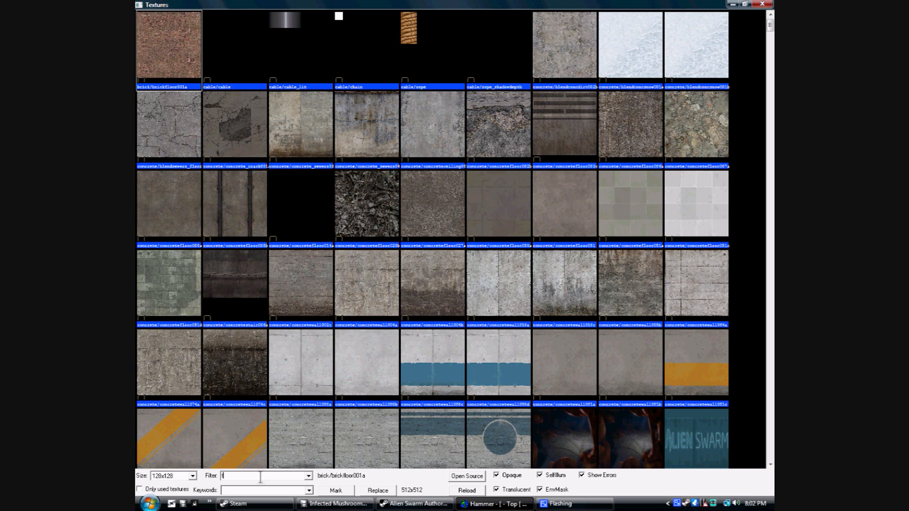
pyautogui.write('c')
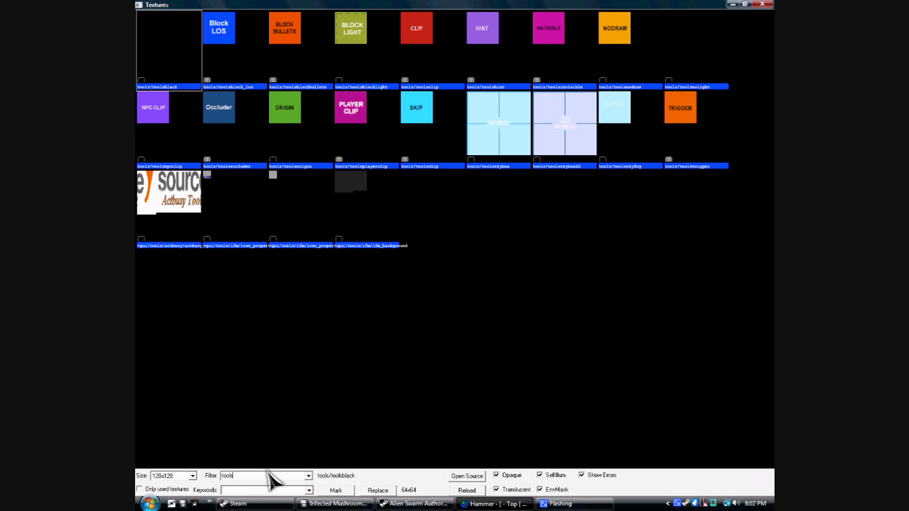
pyautogui.click(721, 58)
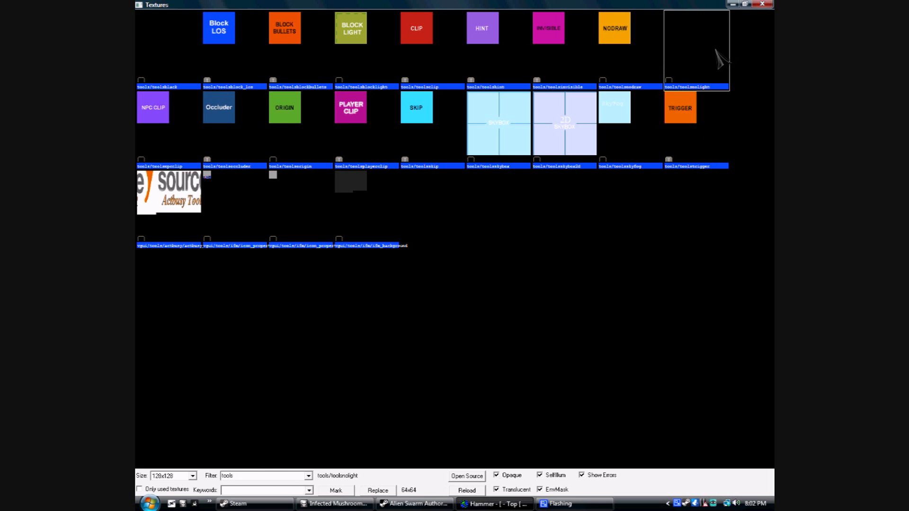
pyautogui.doubleClick(705, 58)
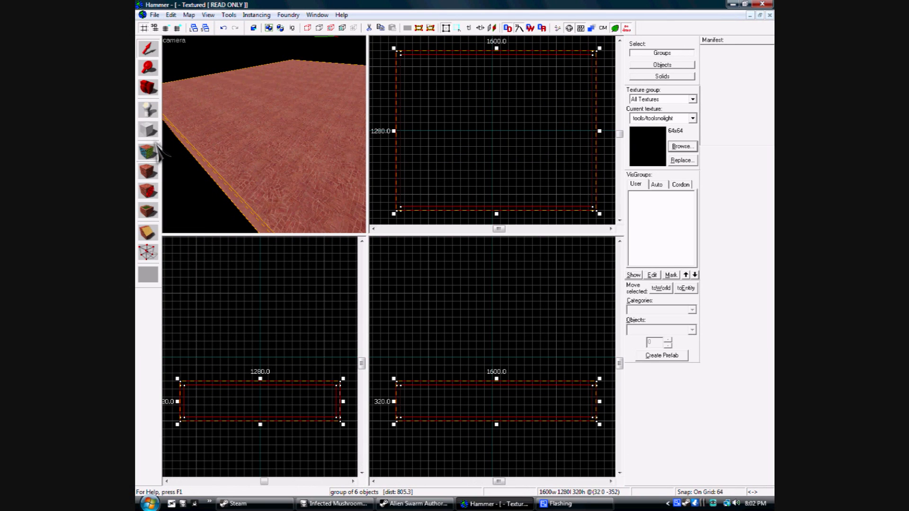
pyautogui.click(148, 171)
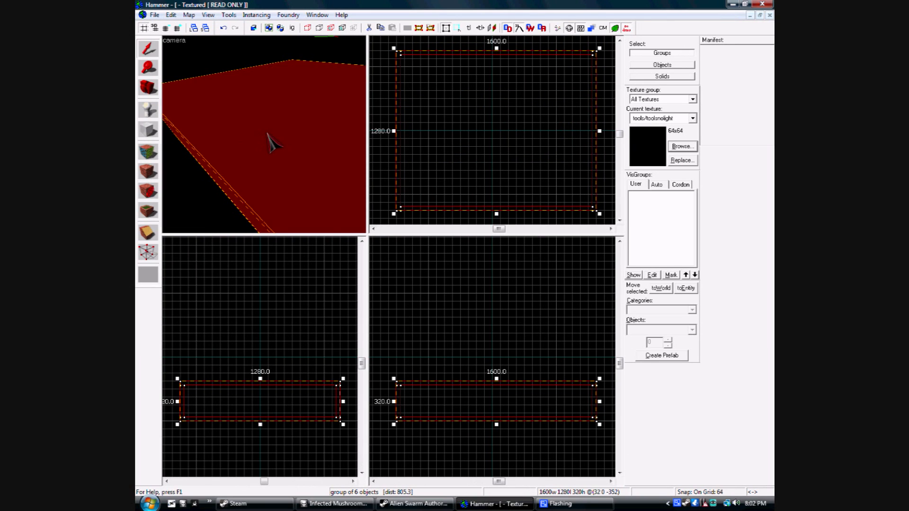
# - Inspect the room's interior in the camera view, with its brushes both selected and deselected
pyautogui.press('w')
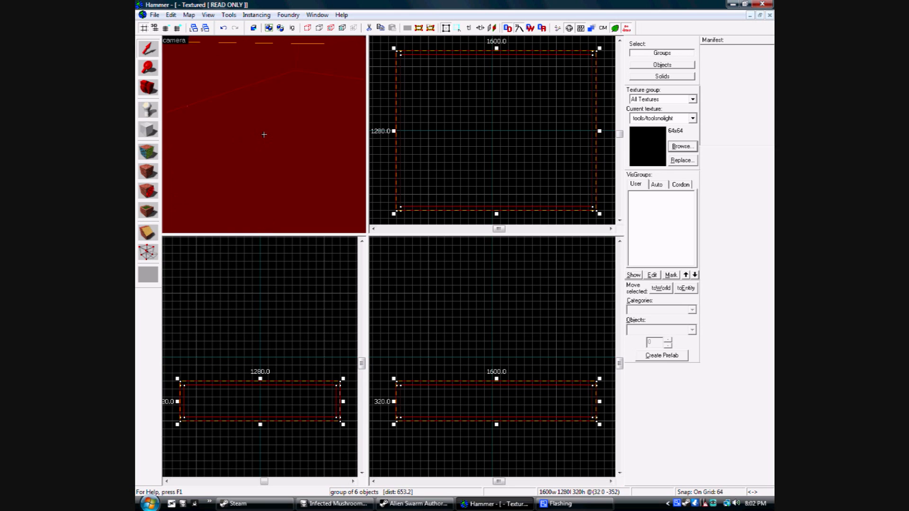
pyautogui.press('w')
pyautogui.press('w')
pyautogui.press('z')
pyautogui.press('Escape')
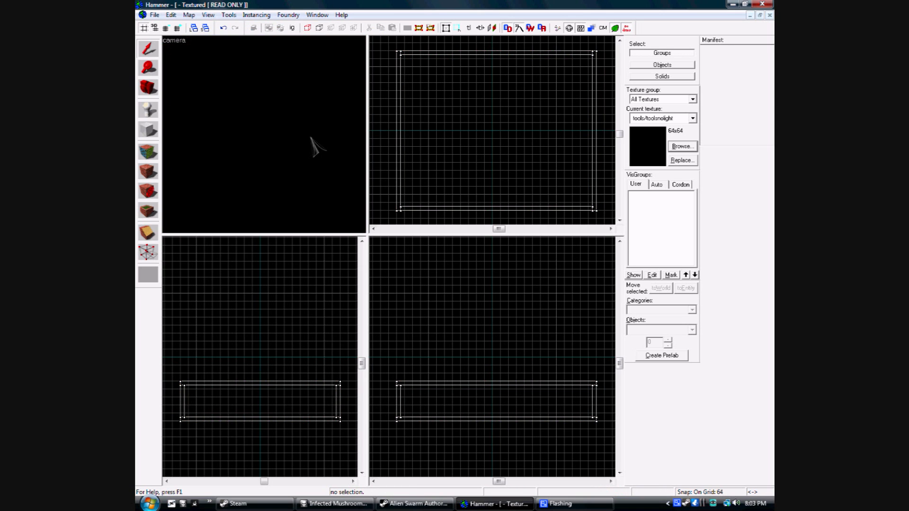
pyautogui.click(264, 135)
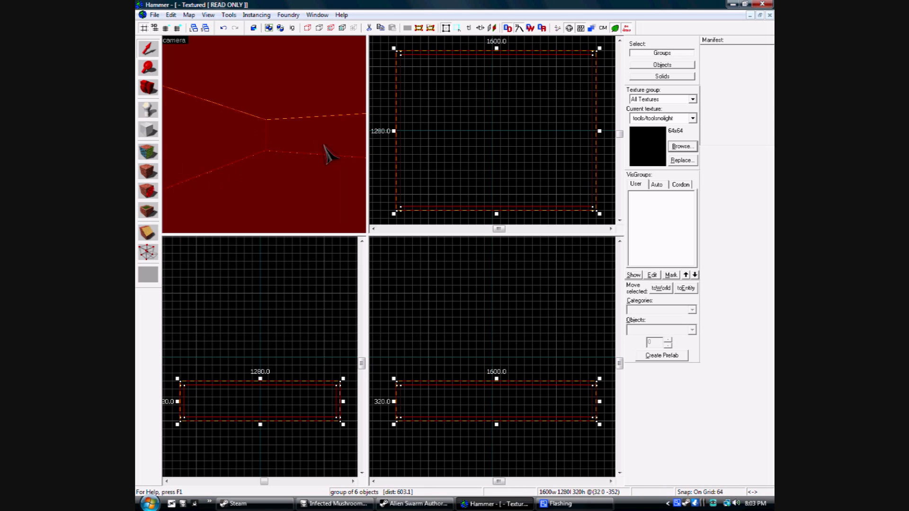
pyautogui.press('Escape')
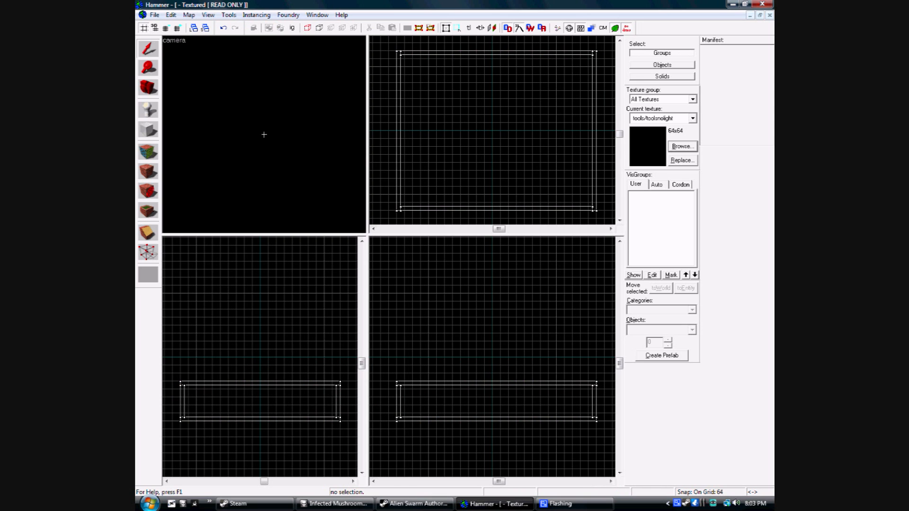
# - Set the large room entity's class to func_brush and apply the change
pyautogui.click(265, 135)
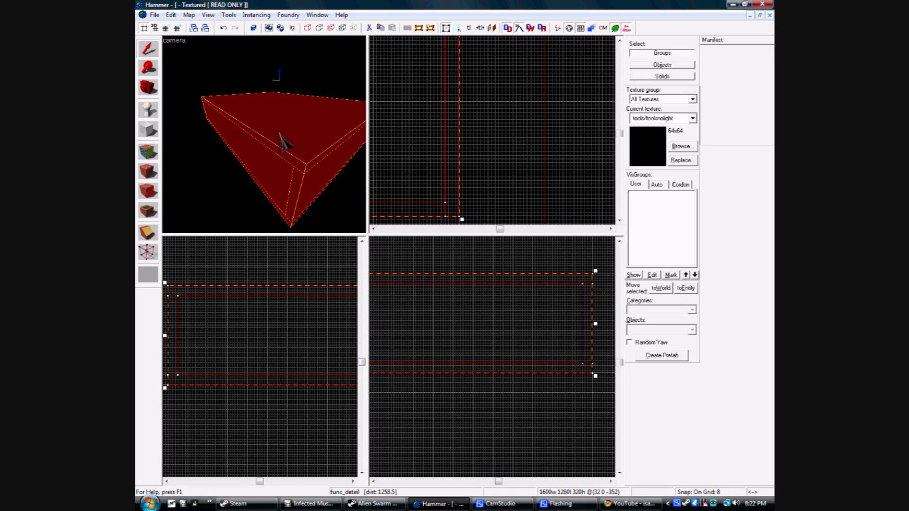
pyautogui.doubleClick(280, 134)
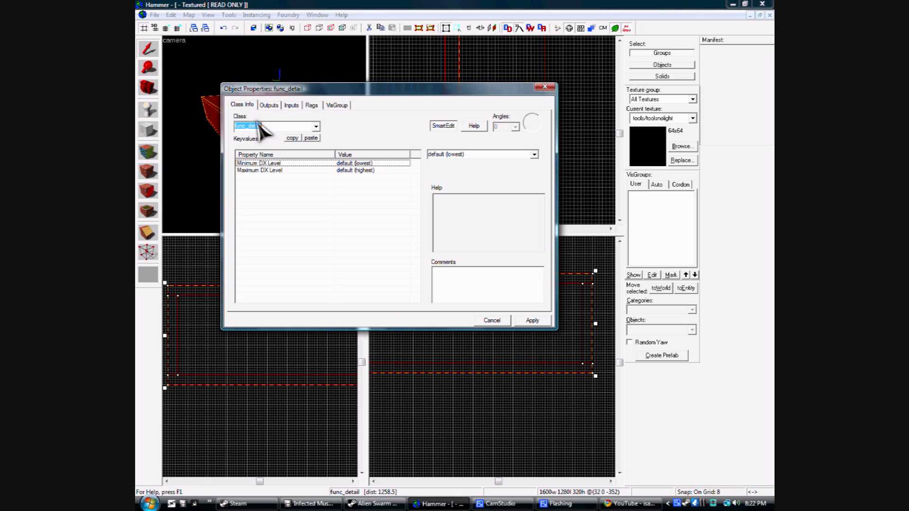
pyautogui.moveTo(273, 126); pyautogui.dragTo(248, 126)
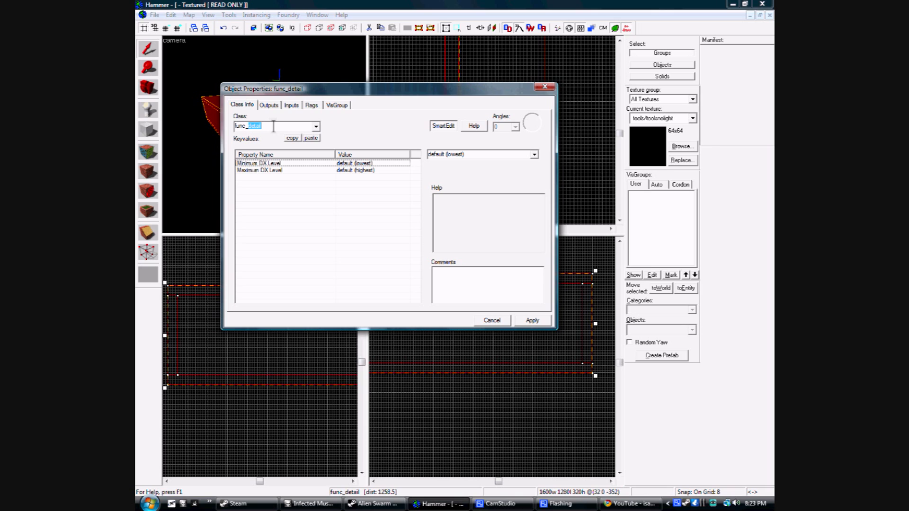
pyautogui.write('brush')
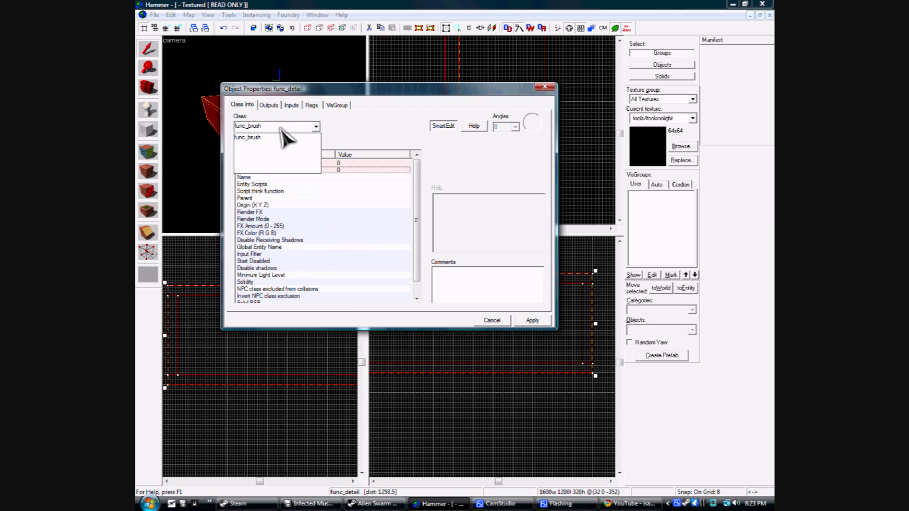
pyautogui.press('Return')
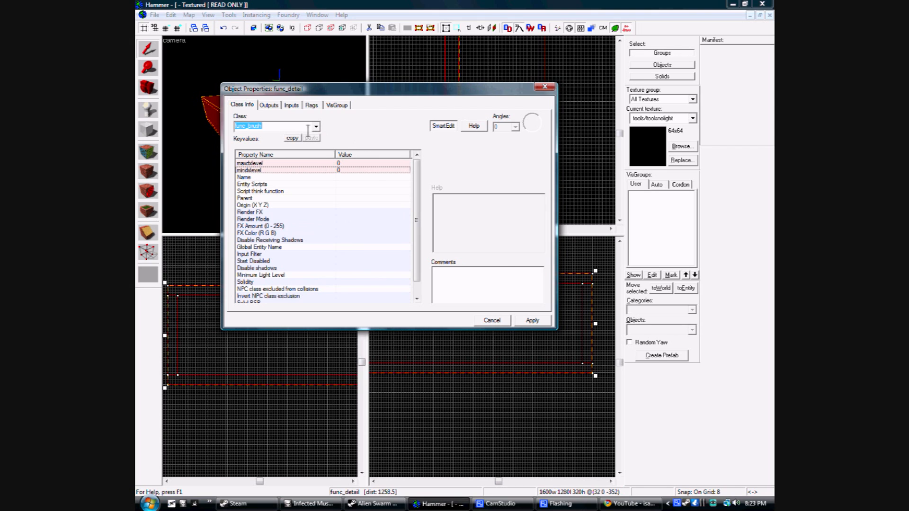
pyautogui.click(536, 322)
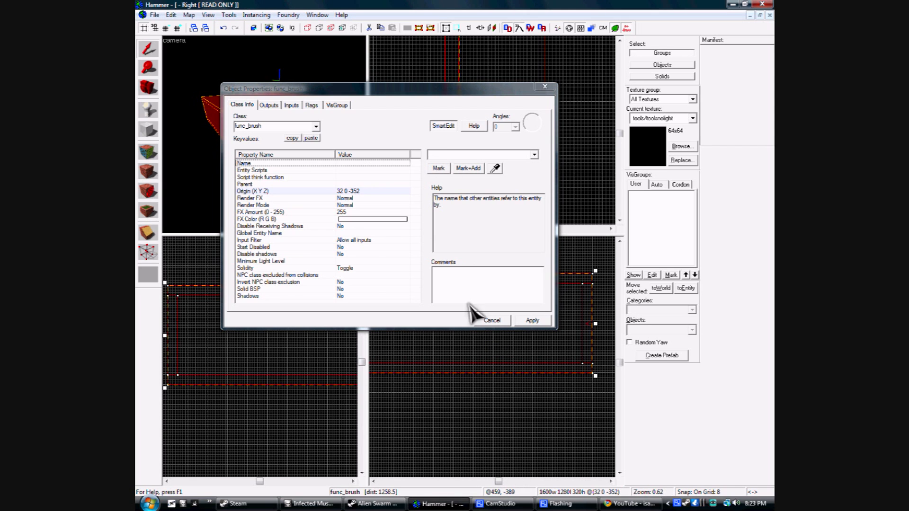
pyautogui.click(502, 503)
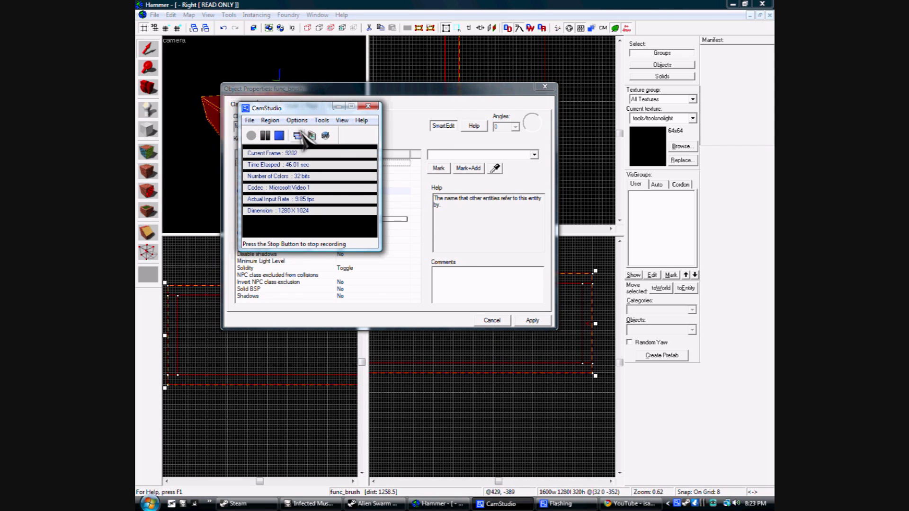
pyautogui.click(416, 115)
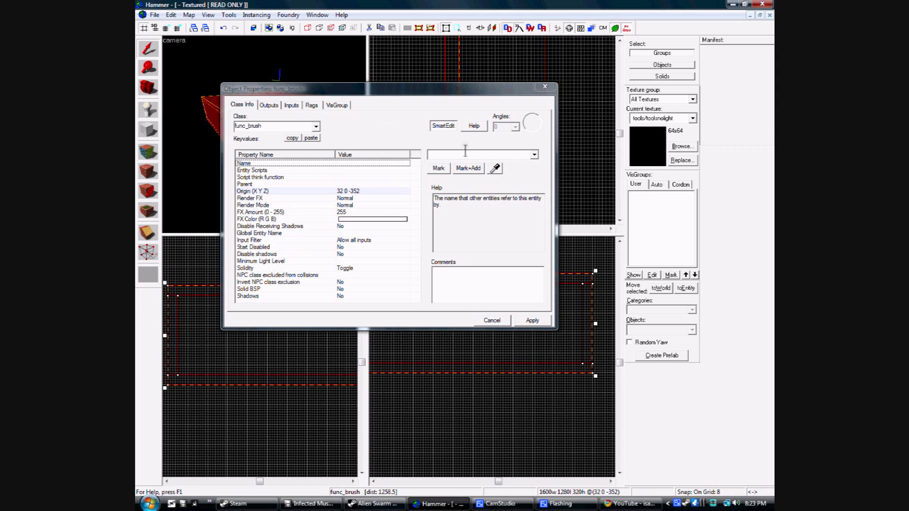
# - Name the room's func_brush entity strucure_seal, apply it and close its properties
pyautogui.click(400, 138)
pyautogui.write('strucure_seal')
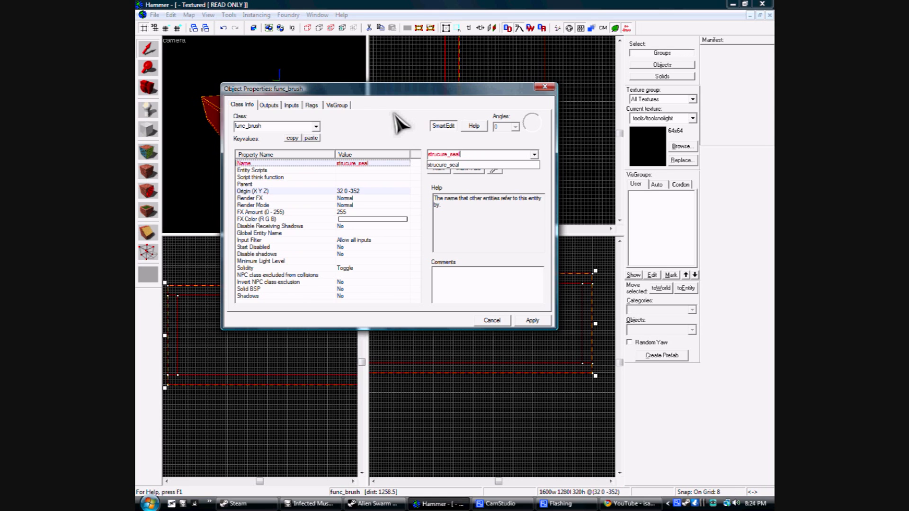
pyautogui.press('Return')
pyautogui.click(531, 321)
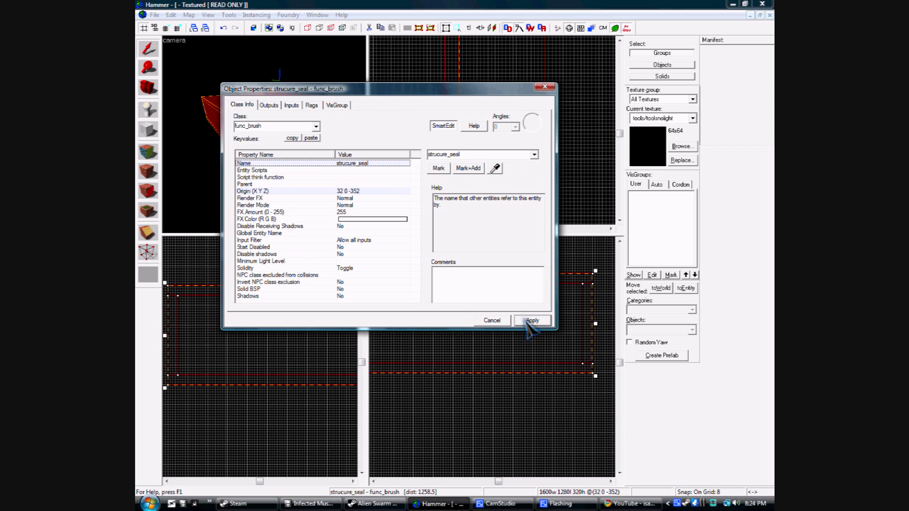
pyautogui.click(545, 88)
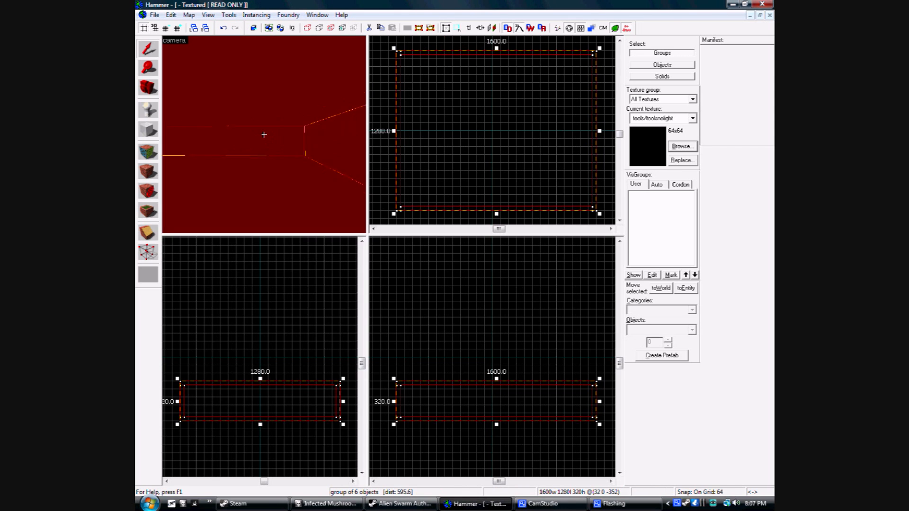
# - Outline a block 512 by 384 units and 192 units high inside the large room, near its northwest corner
pyautogui.press('w')
pyautogui.press('w')
pyautogui.press('w')
pyautogui.press('a')
pyautogui.press('z')
pyautogui.click(148, 127)
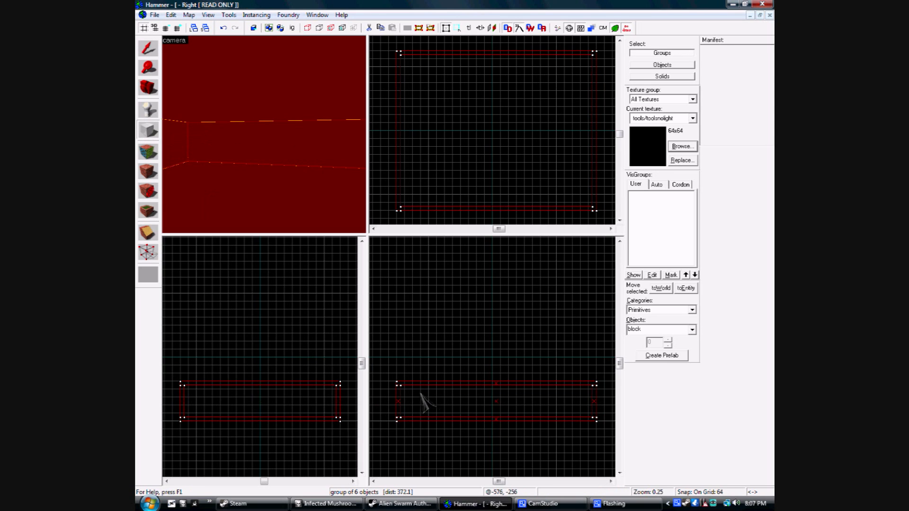
pyautogui.moveTo(410, 72); pyautogui.dragTo(475, 120)
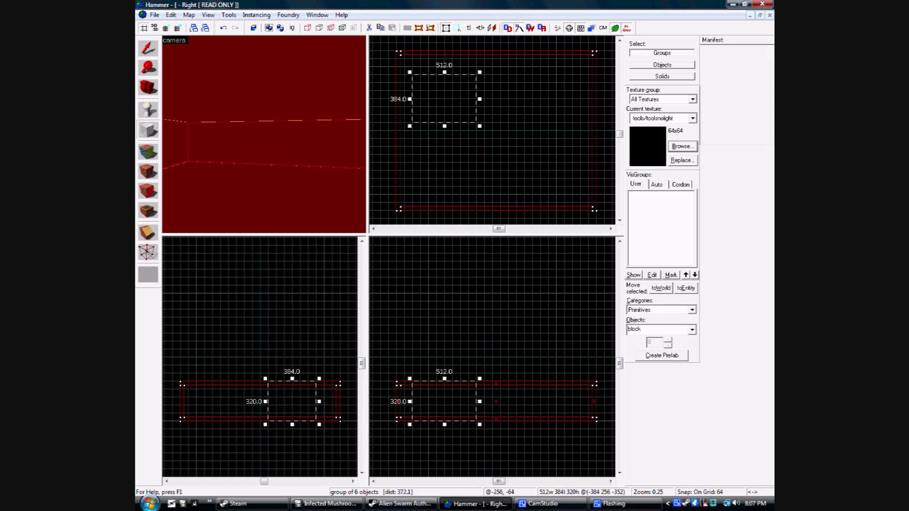
pyautogui.moveTo(444, 378); pyautogui.dragTo(440, 396)
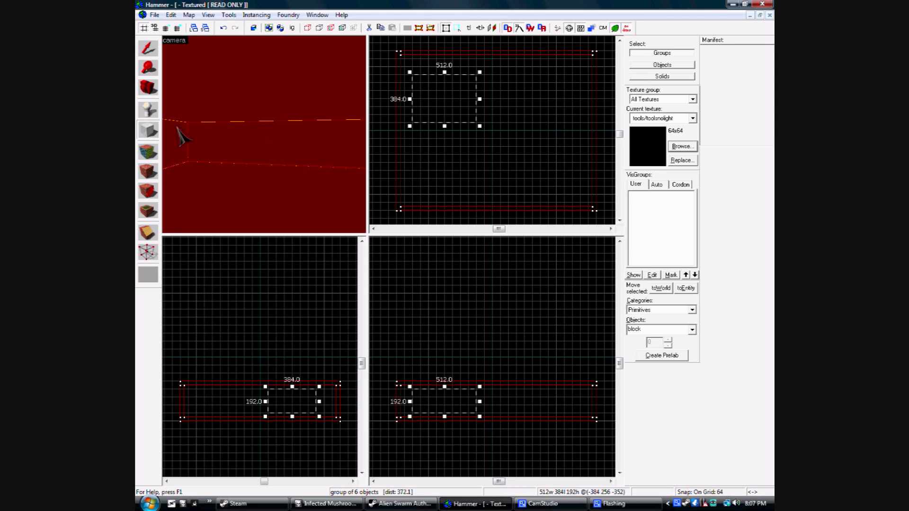
# - Place a camera inside the large room looking west, and create the outlined block
pyautogui.click(148, 87)
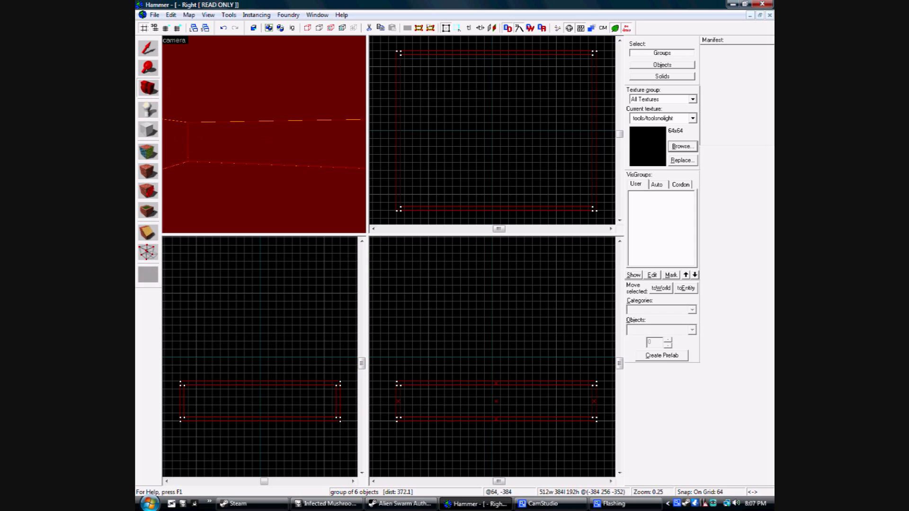
pyautogui.moveTo(508, 402); pyautogui.dragTo(461, 405)
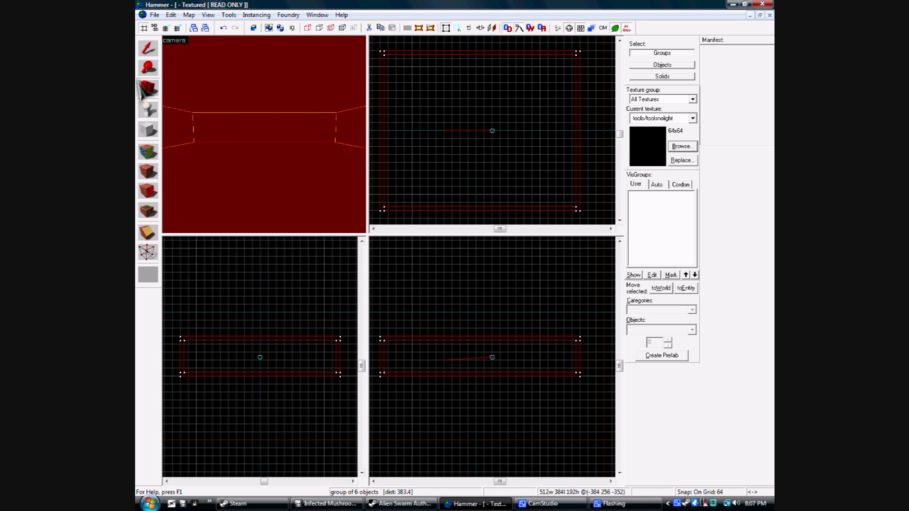
pyautogui.click(148, 128)
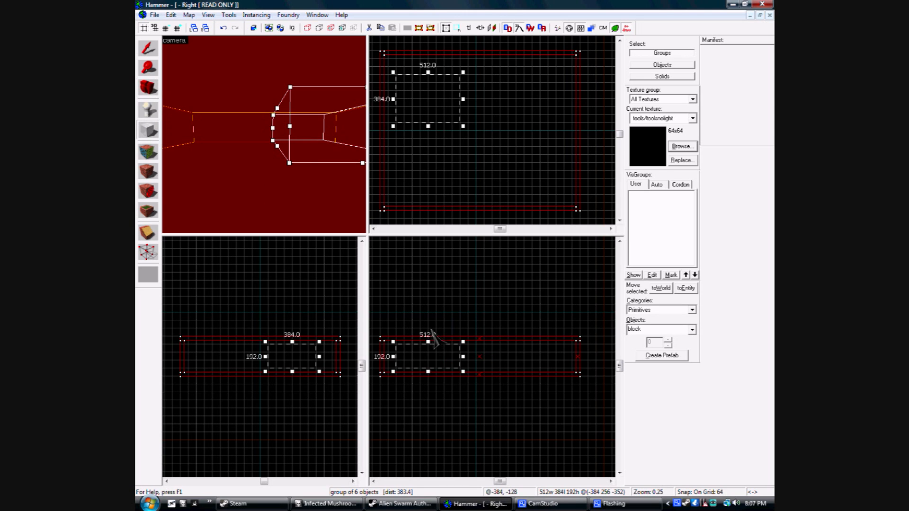
pyautogui.press('Escape')
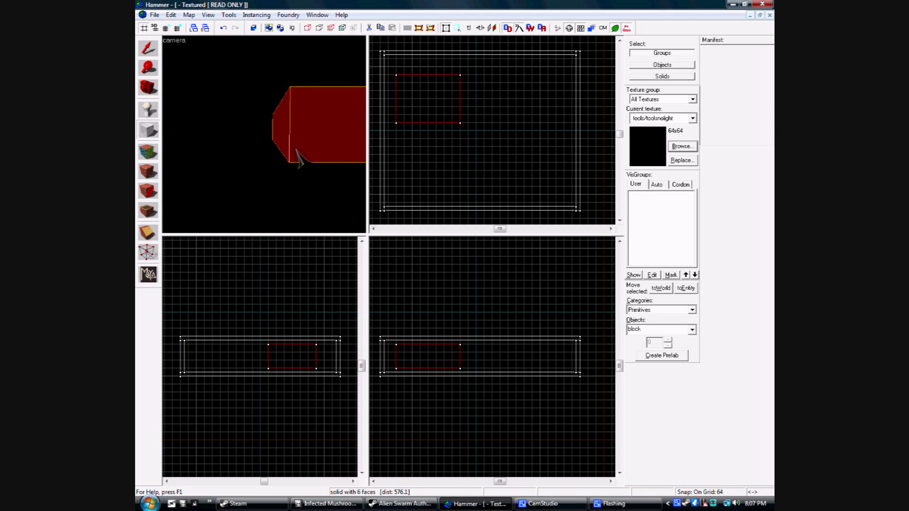
# - Filter the textures by "metal floor" and apply metal/metalfloor011b to the new block
pyautogui.click(681, 147)
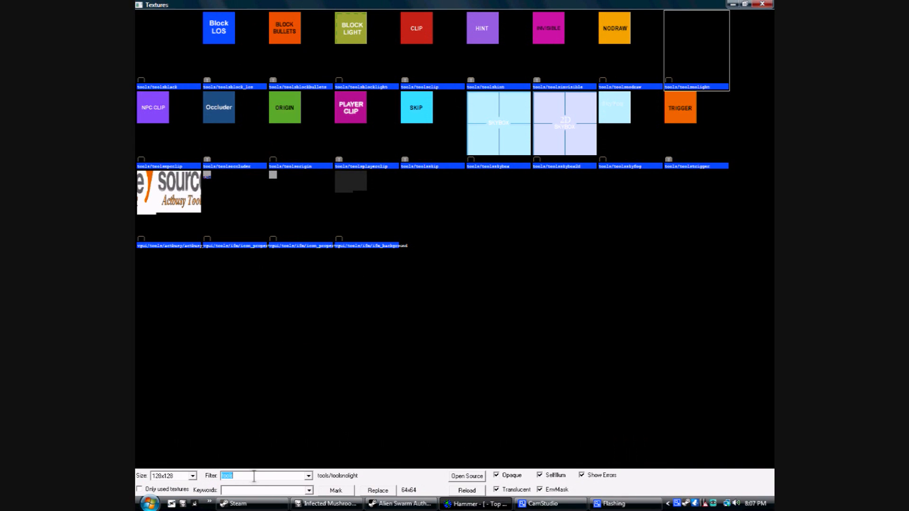
pyautogui.write('metal floor')
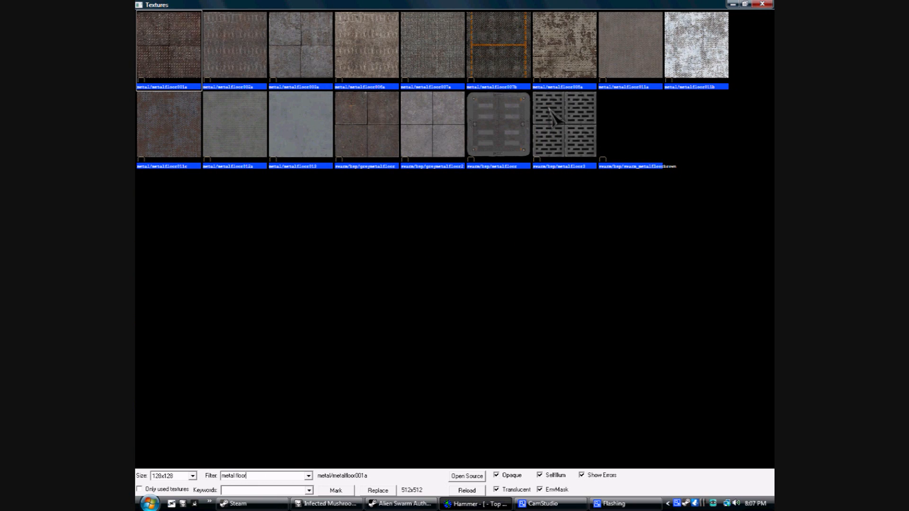
pyautogui.doubleClick(684, 81)
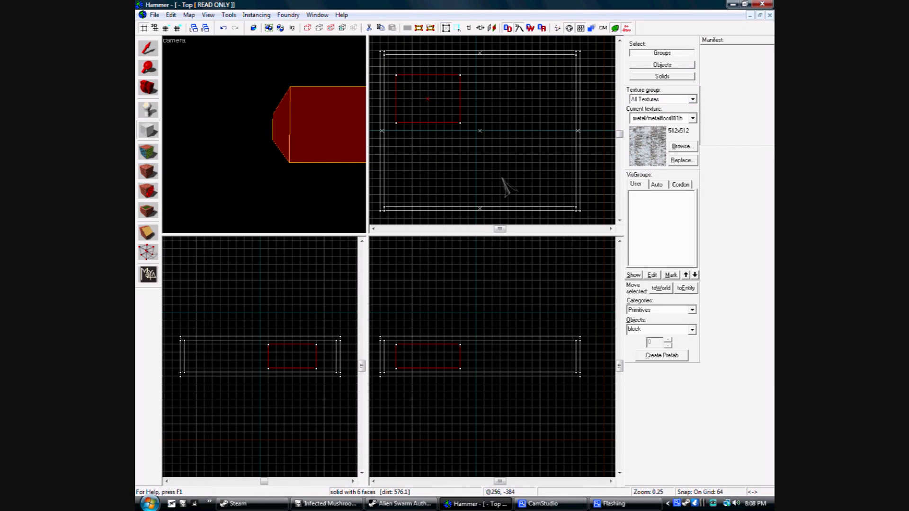
pyautogui.click(148, 171)
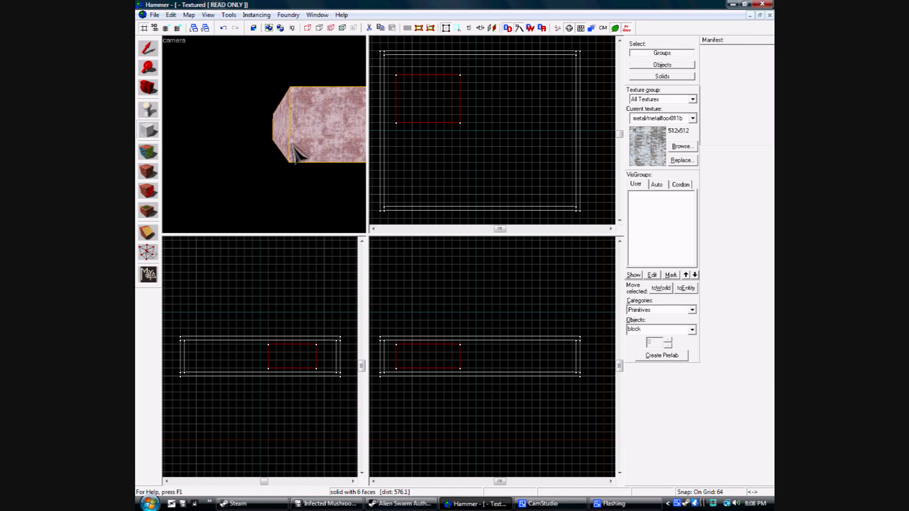
# - Hollow the metal-textured block into a room with walls 16 units thick
pyautogui.press('w')
pyautogui.press('z')
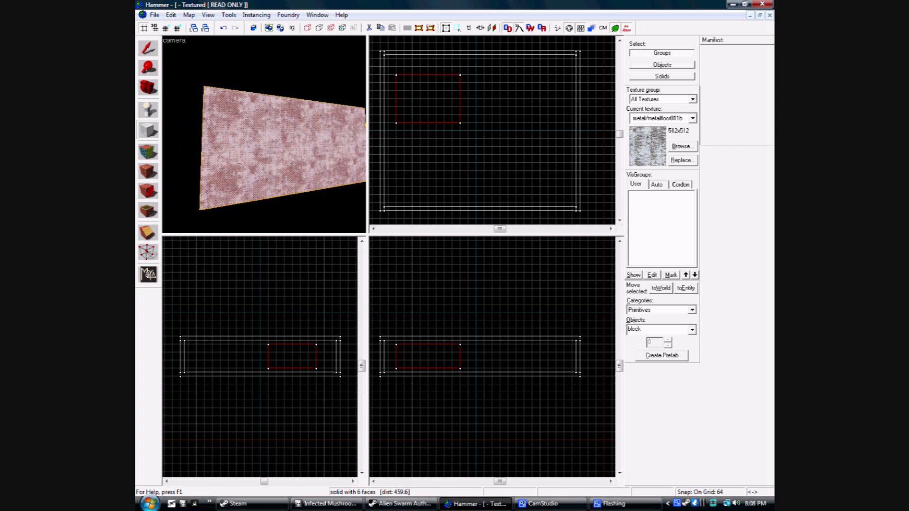
pyautogui.click(148, 47)
pyautogui.rightClick(424, 107)
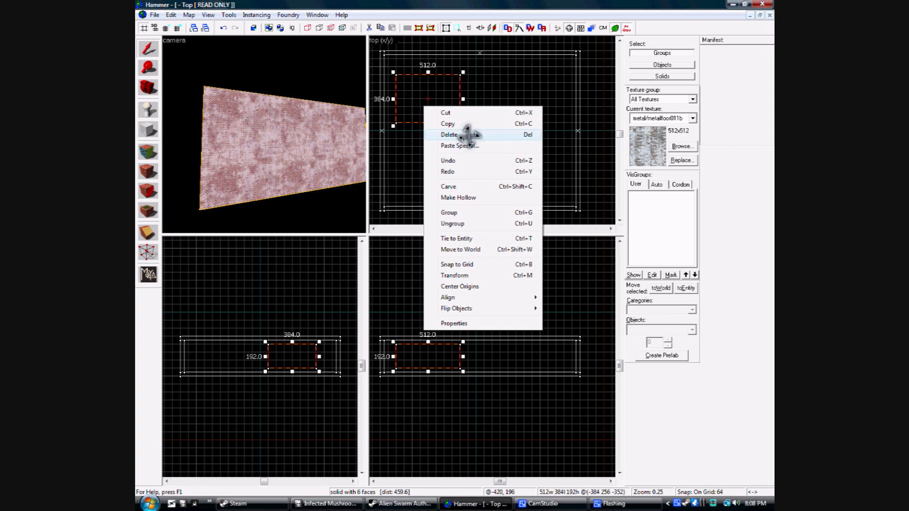
pyautogui.click(458, 197)
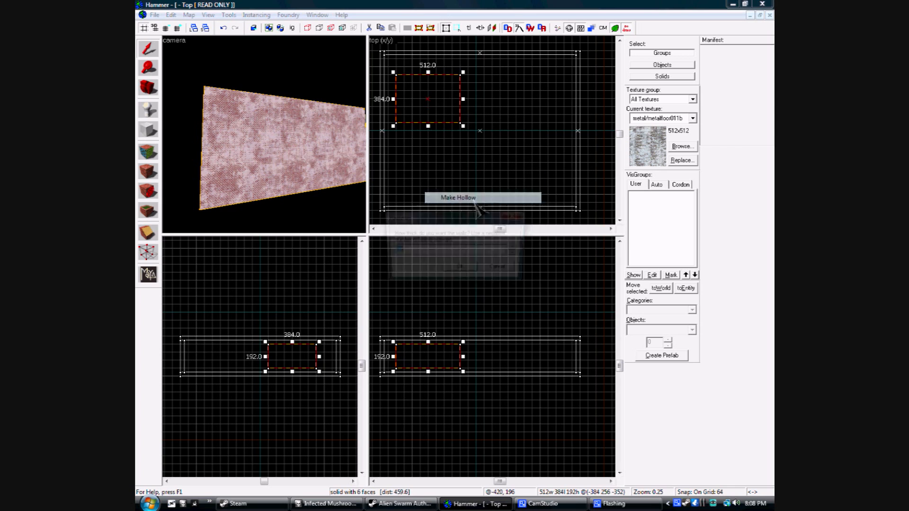
pyautogui.write('16')
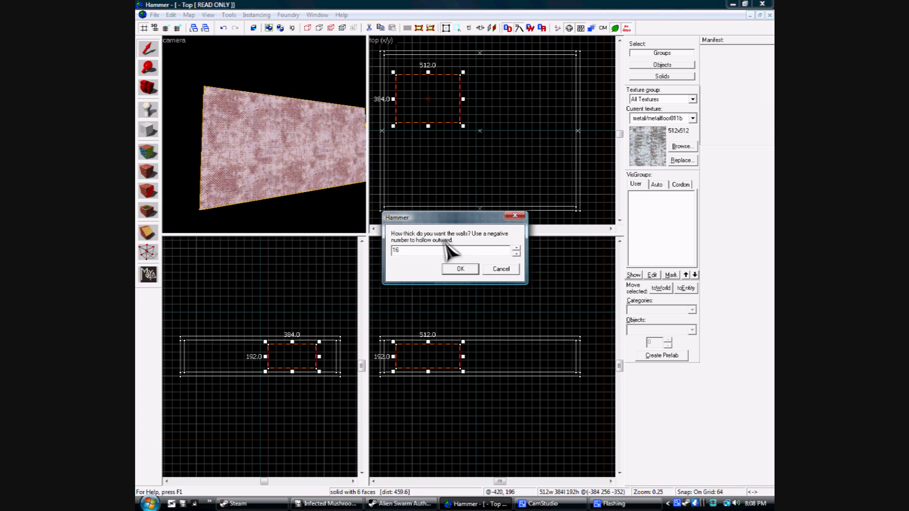
pyautogui.press('Return')
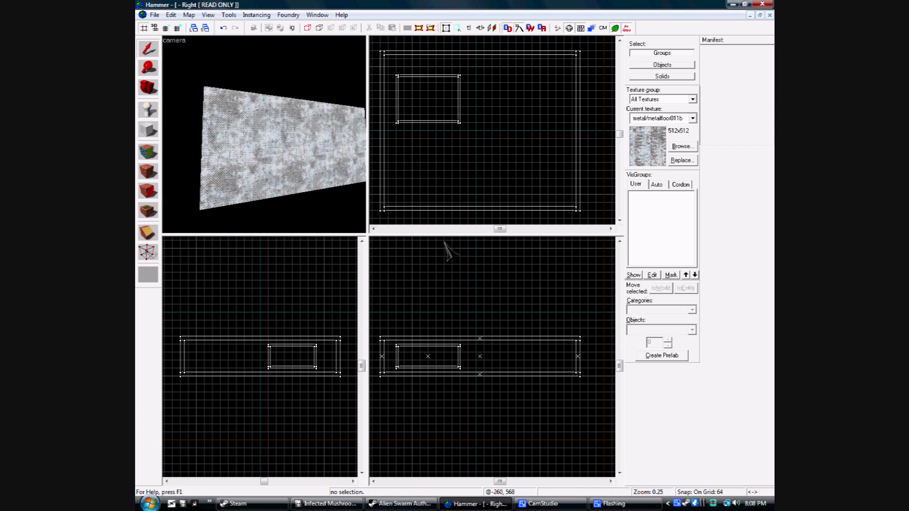
# - Switch the selection mode to individual objects and delete the small room's ceiling brush
pyautogui.press('z')
pyautogui.press('w')
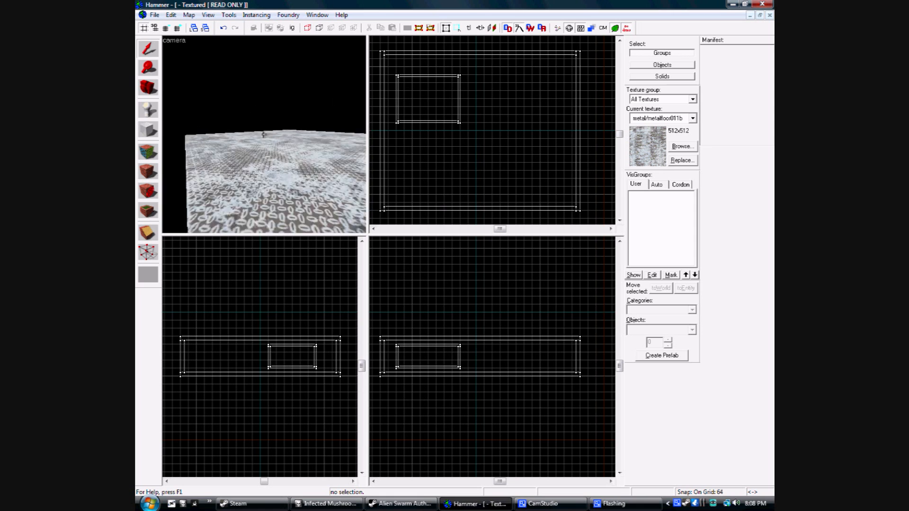
pyautogui.press('z')
pyautogui.click(662, 65)
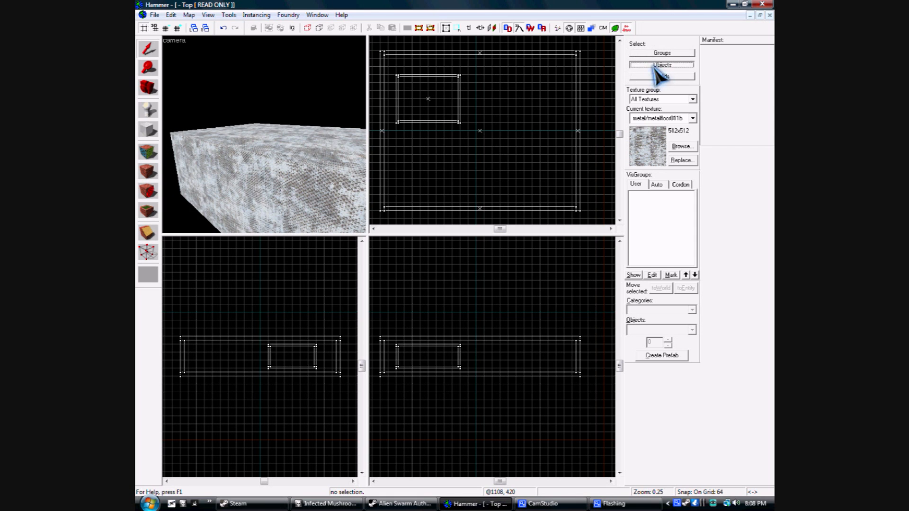
pyautogui.press('w')
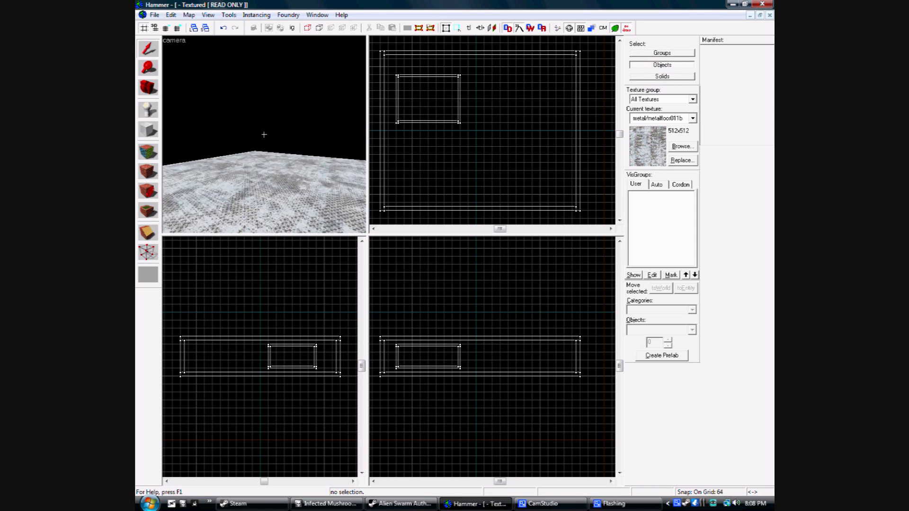
pyautogui.click(264, 134)
pyautogui.press('s')
pyautogui.click(265, 135)
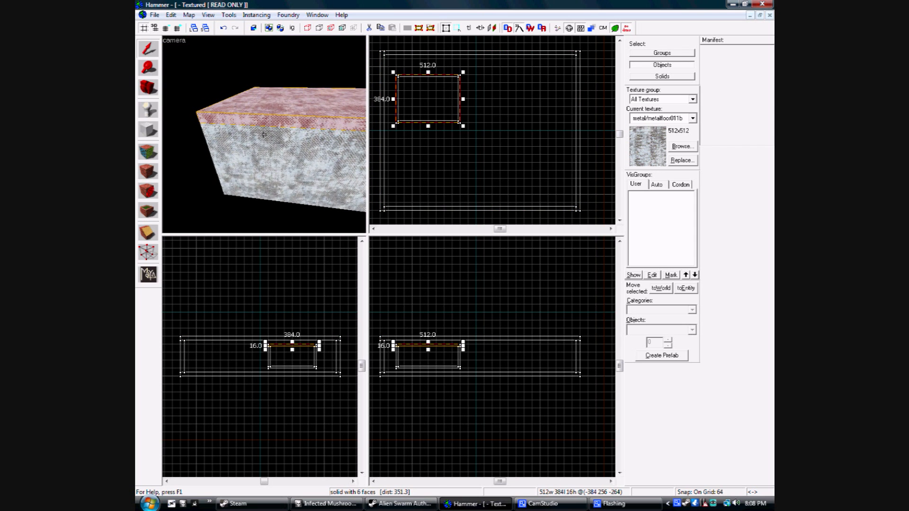
pyautogui.press('Delete')
# - Select all four walls of the small open-topped room, leaving its floor out of the selection
pyautogui.press('w')
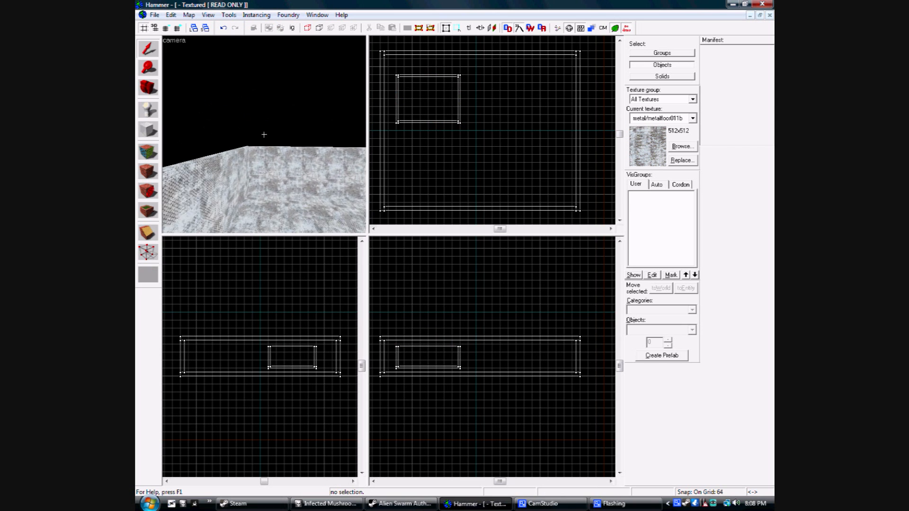
pyautogui.press('s')
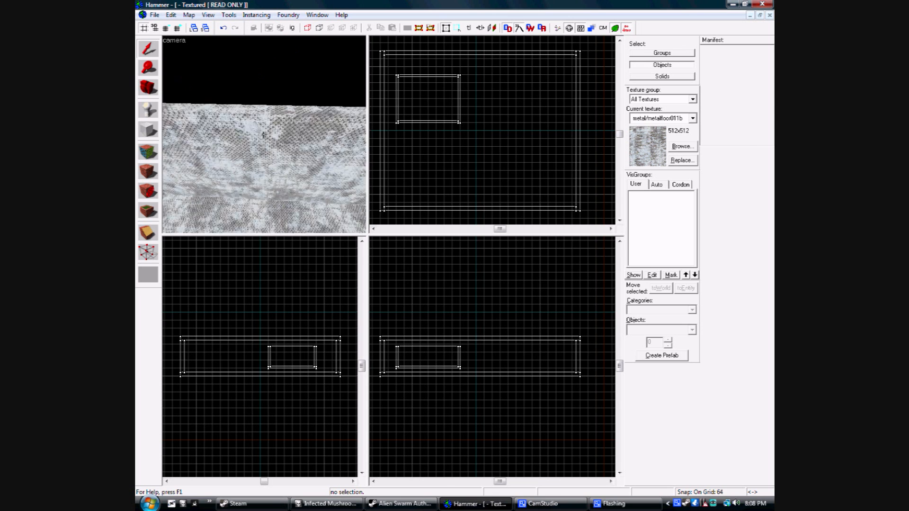
pyautogui.press('s')
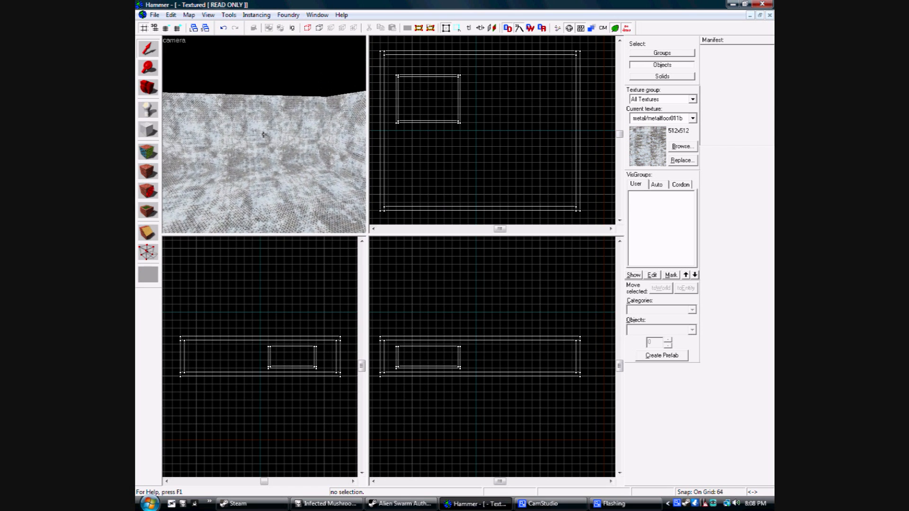
pyautogui.click(264, 134)
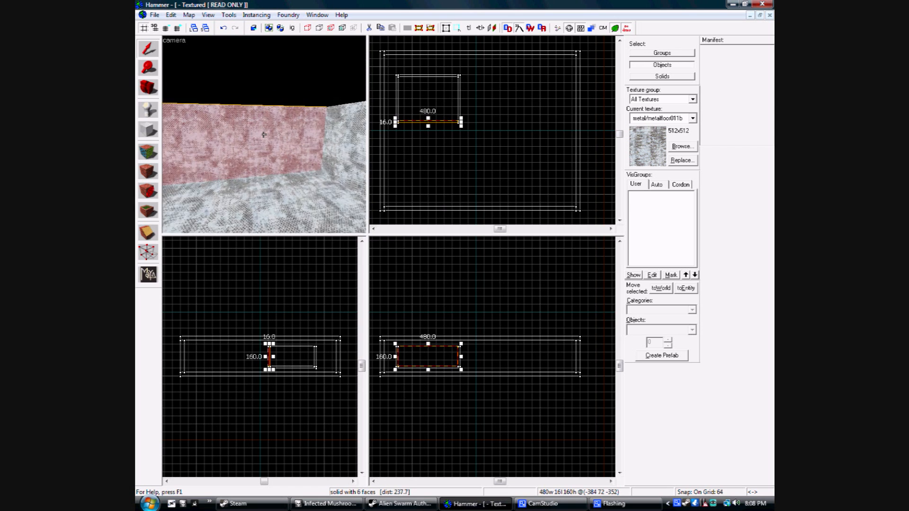
pyautogui.keyDown('ctrl'); pyautogui.click(264, 134); pyautogui.keyUp('ctrl')
pyautogui.keyDown('ctrl'); pyautogui.click(264, 135); pyautogui.keyUp('ctrl')
pyautogui.keyDown('ctrl'); pyautogui.click(264, 134); pyautogui.keyUp('ctrl')
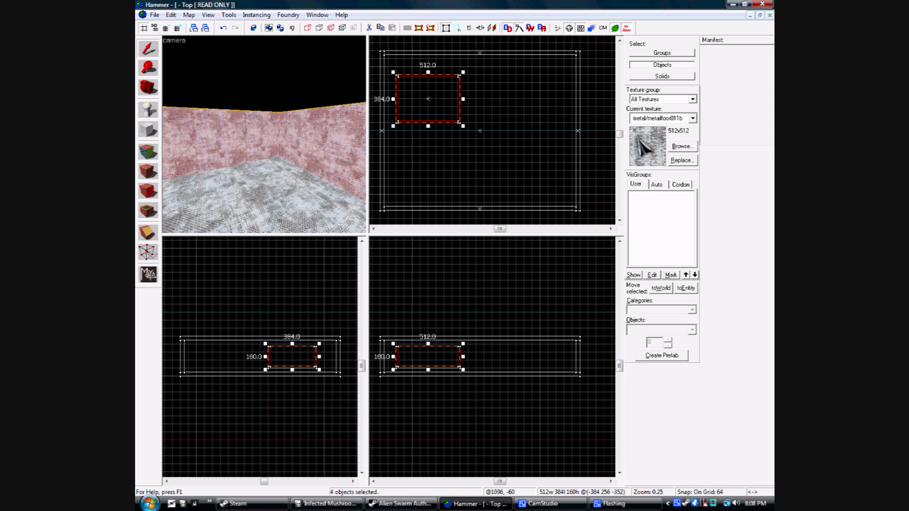
# - Filter the textures by "metal wall" and apply dev/dev_lowerwallmetal01a to the four selected walls
pyautogui.click(681, 147)
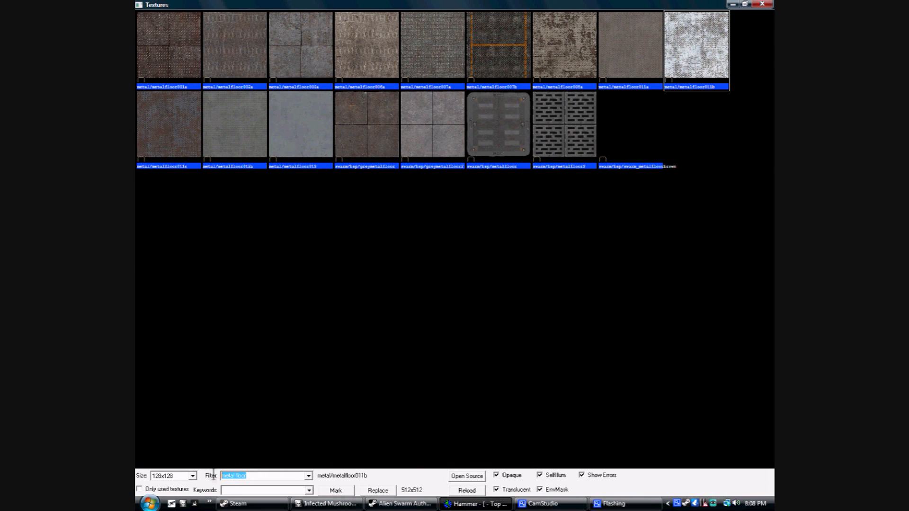
pyautogui.write('all')
pyautogui.press('Return')
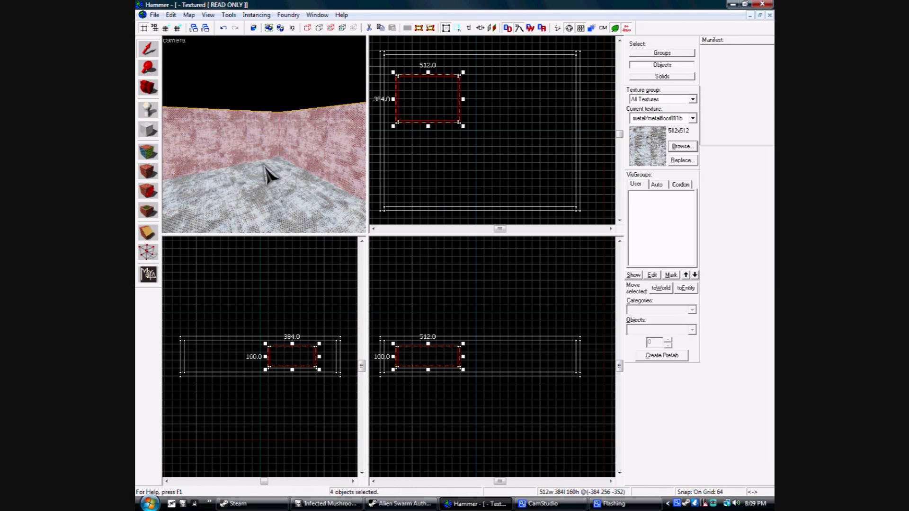
pyautogui.click(691, 146)
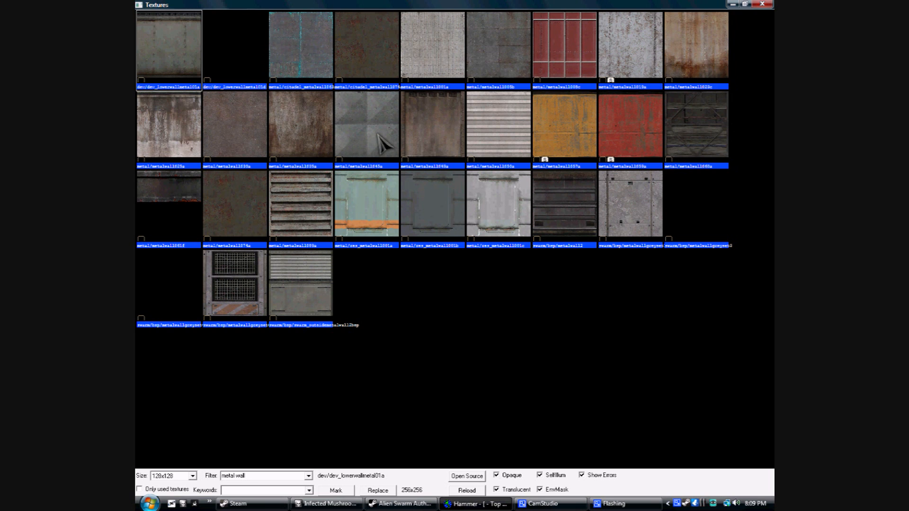
pyautogui.doubleClick(182, 62)
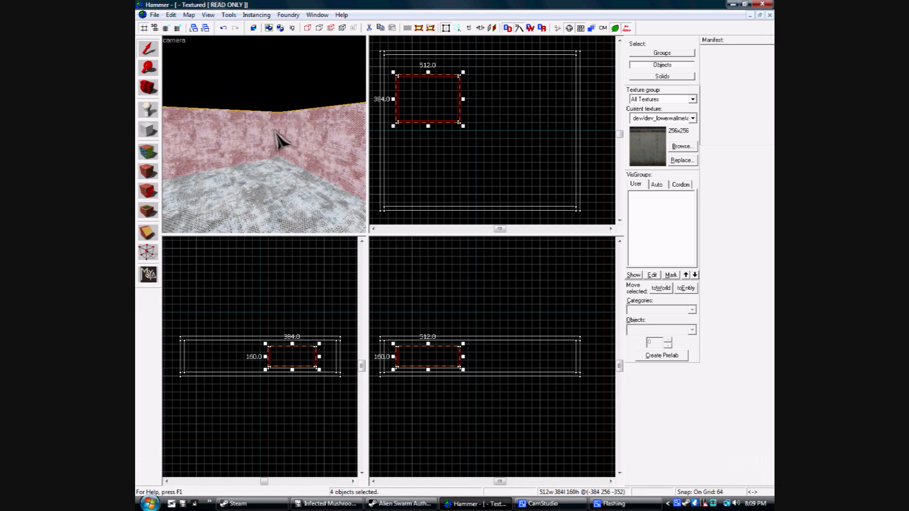
pyautogui.click(148, 172)
pyautogui.press('z')
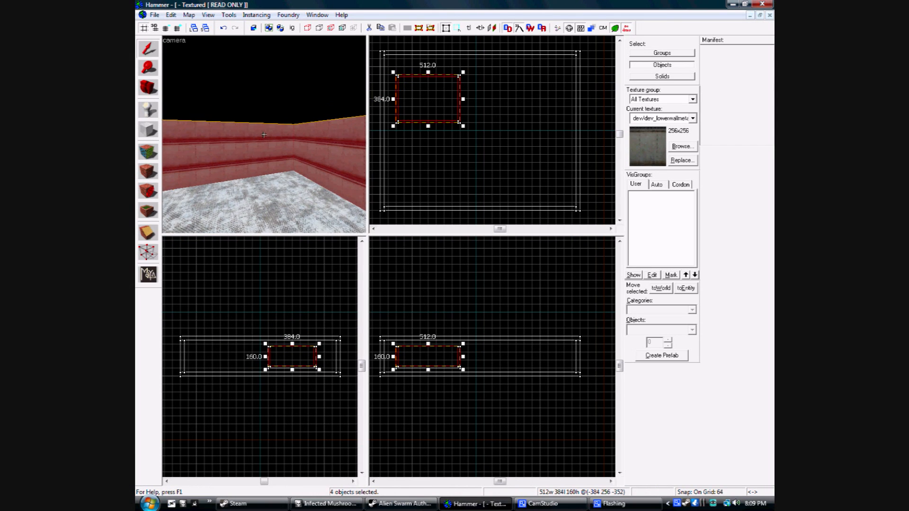
# - Open the face properties of the selected walls and set their vertical texture scale to 0.55, keeping the horizontal scale at 0.25
pyautogui.press('s')
pyautogui.press('z')
pyautogui.press('s')
pyautogui.press('d')
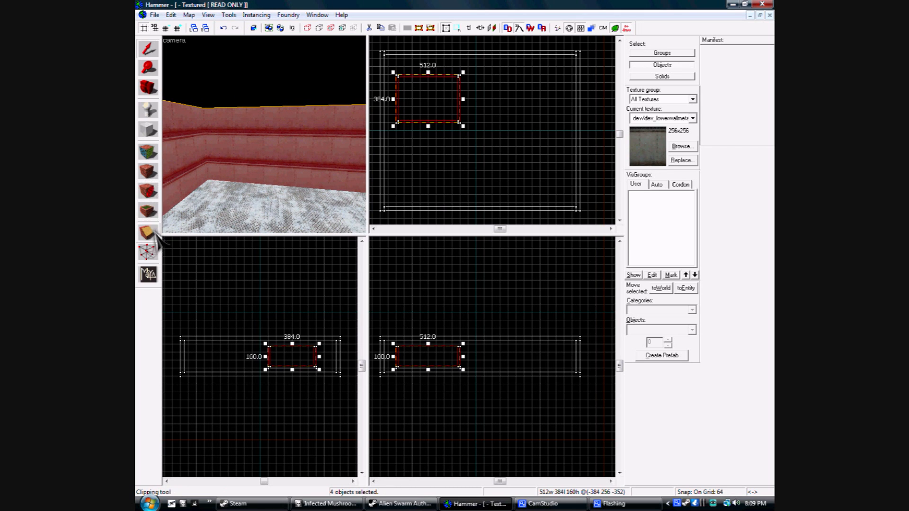
pyautogui.click(150, 154)
pyautogui.moveTo(417, 164); pyautogui.dragTo(439, 121)
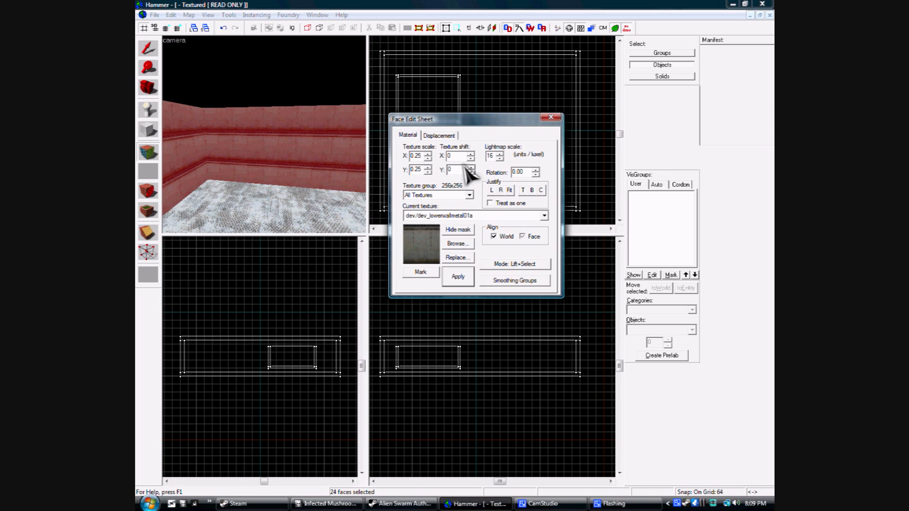
pyautogui.click(427, 154)
pyautogui.click(428, 154)
pyautogui.click(427, 158)
pyautogui.click(427, 167)
pyautogui.click(427, 167)
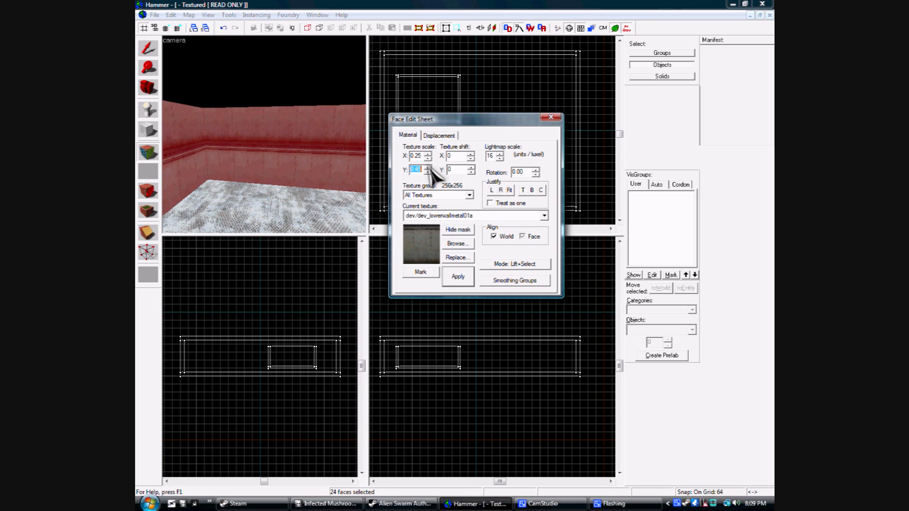
pyautogui.click(427, 167)
# - Check the rescaled texture around the room's walls, apply the face settings and close the Face Edit Sheet
pyautogui.press('z')
pyautogui.press('z')
pyautogui.press('z')
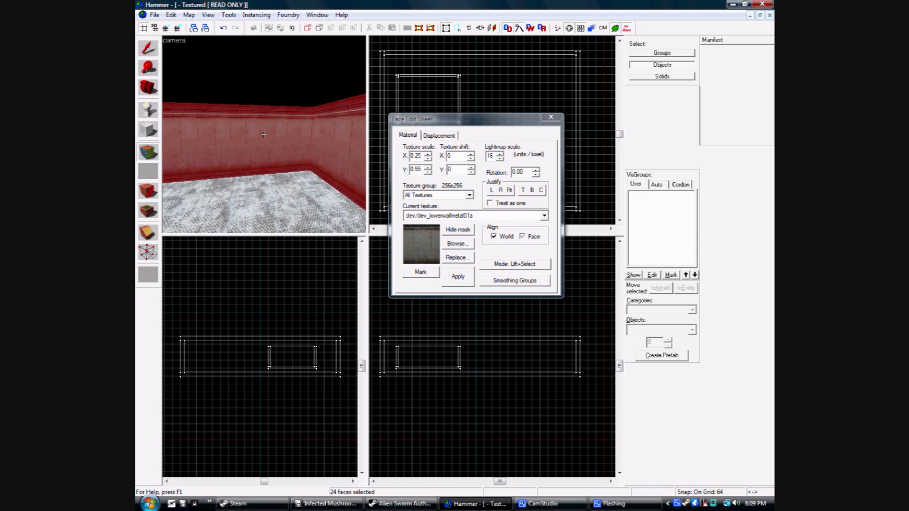
pyautogui.press('z')
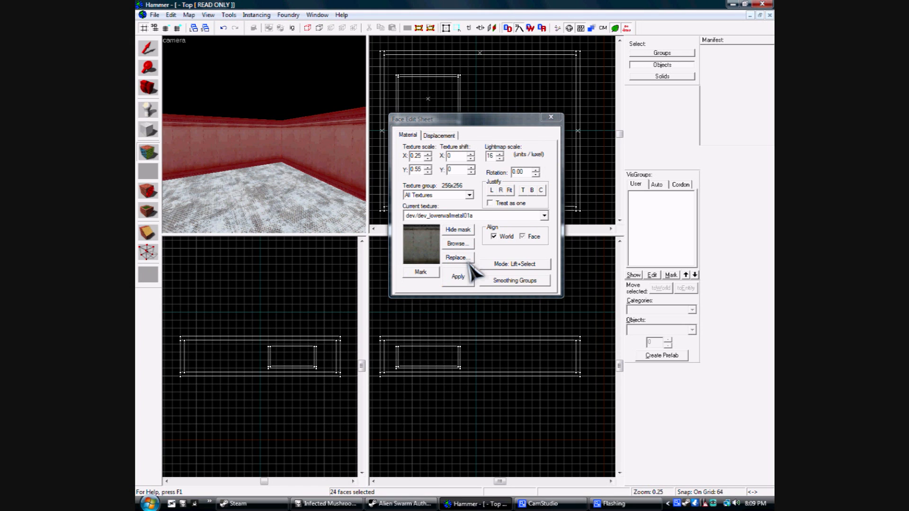
pyautogui.click(458, 277)
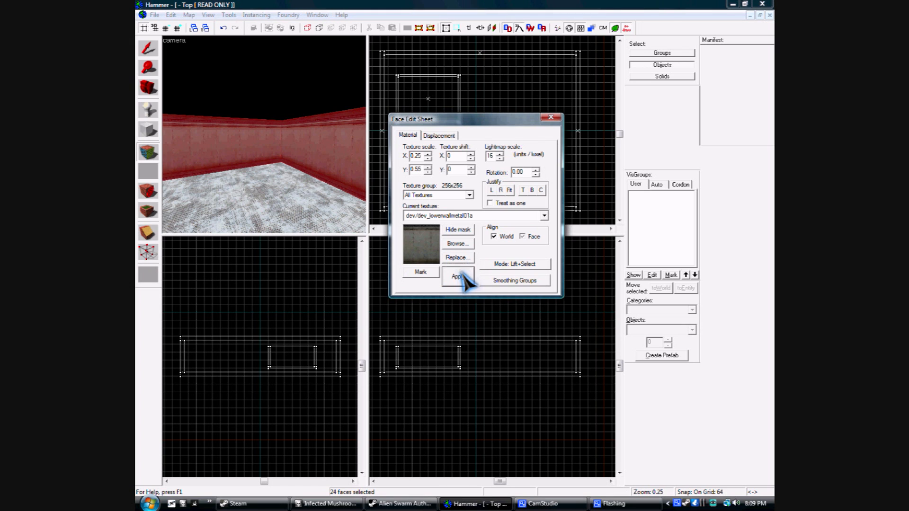
pyautogui.click(551, 118)
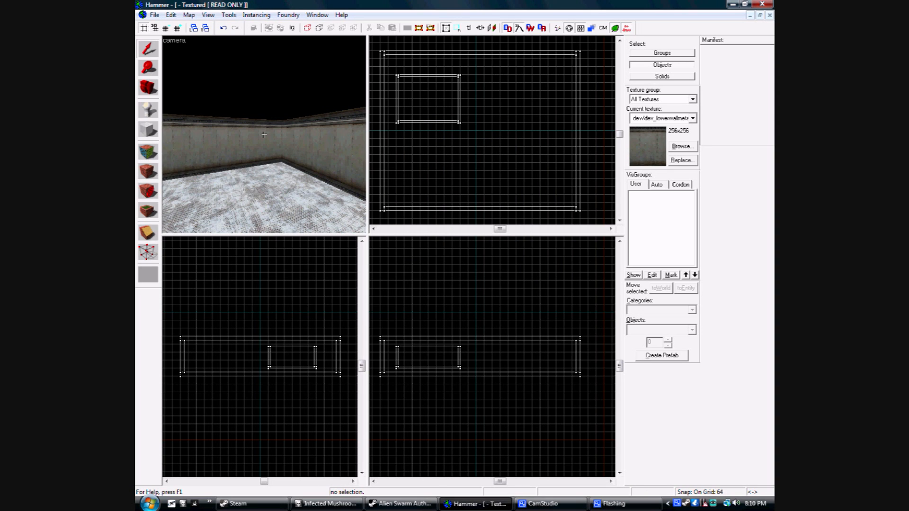
# - Locate the 3D view's camera with the Camera tool, steer it back towards the small room, and return to the Selection tool
pyautogui.press('w')
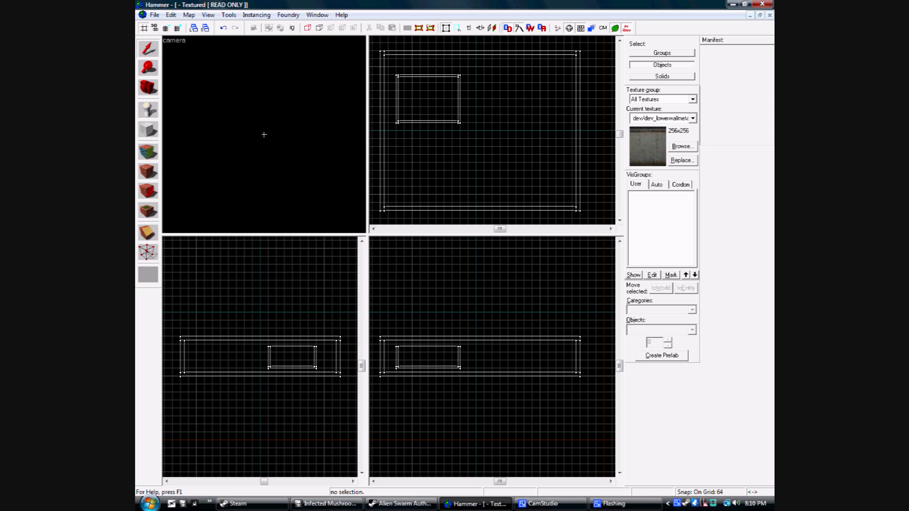
pyautogui.click(149, 87)
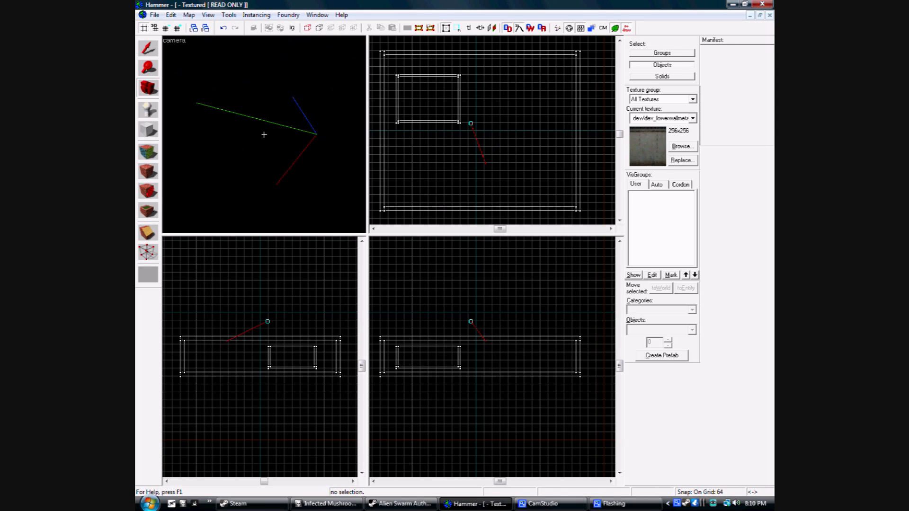
pyautogui.press('w')
pyautogui.press('s')
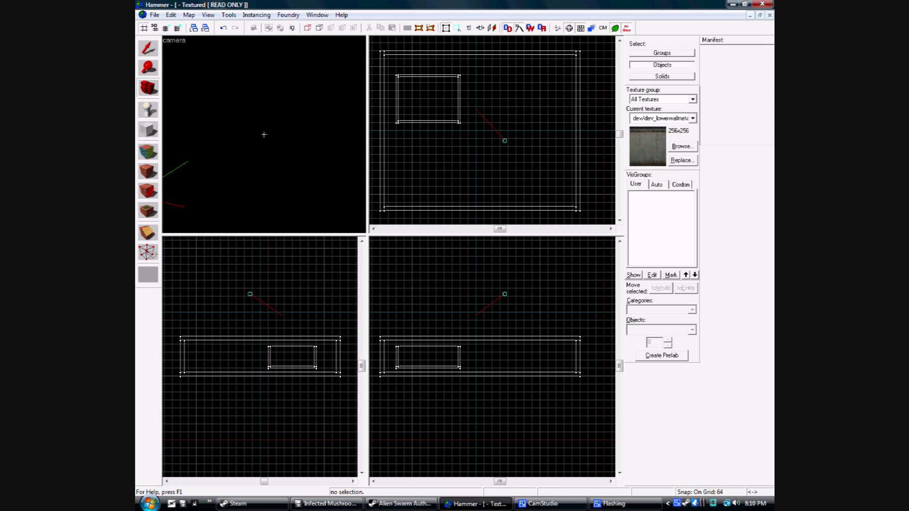
pyautogui.press('w')
pyautogui.press('w')
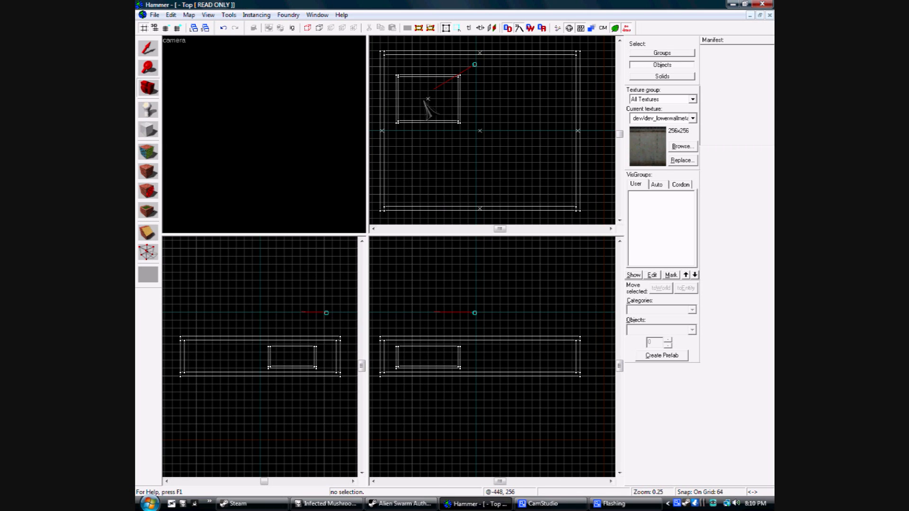
pyautogui.click(148, 48)
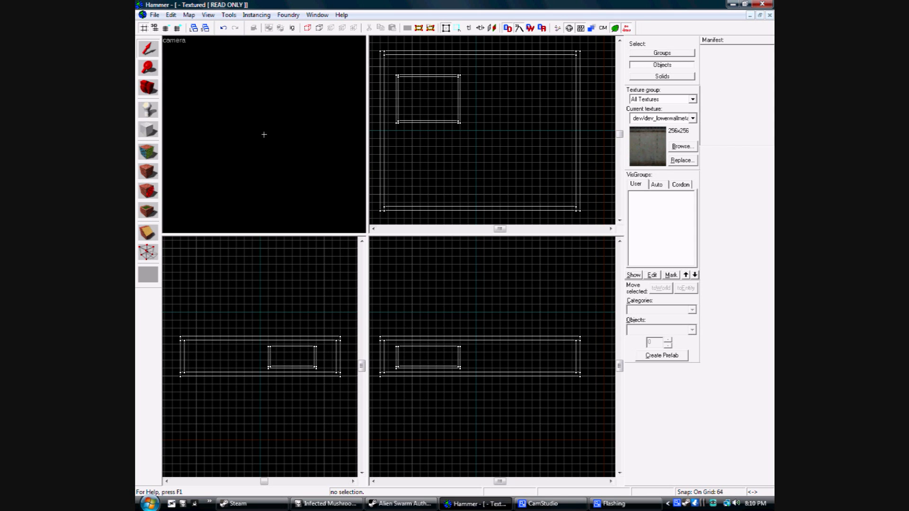
# - Examine the small room's walls from the inside, along their top edges and from the outside
pyautogui.press('w')
pyautogui.press('w')
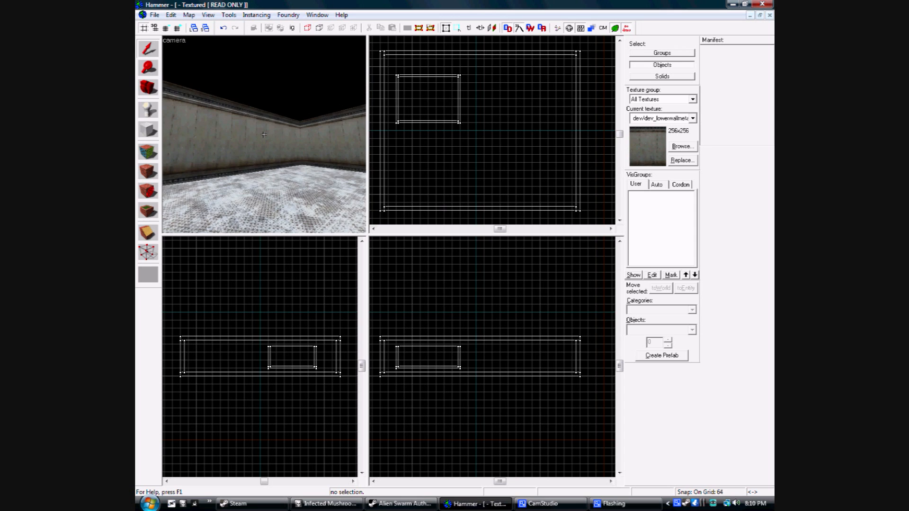
pyautogui.press('w')
pyautogui.press('a')
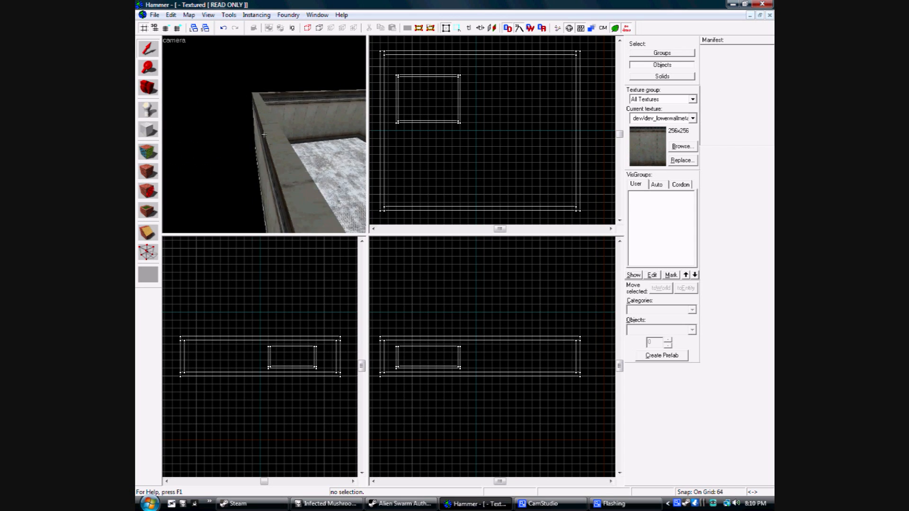
pyautogui.press('w')
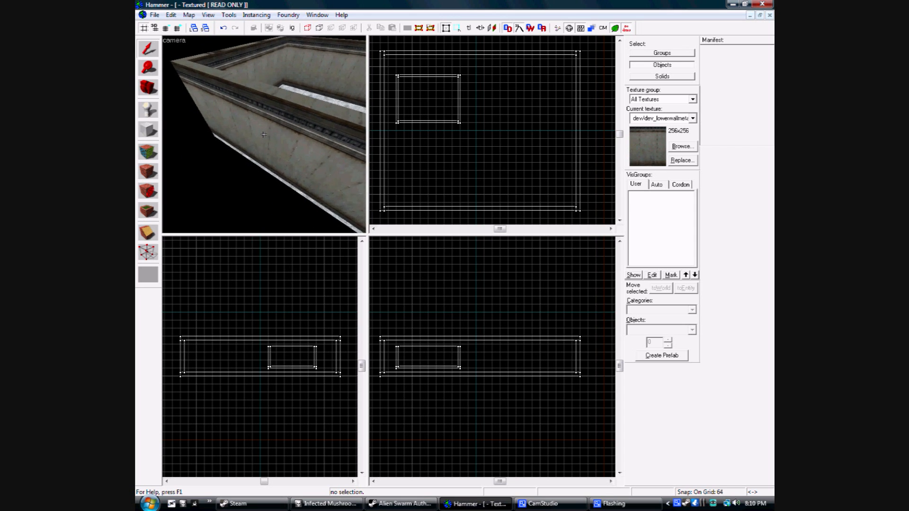
pyautogui.press('w')
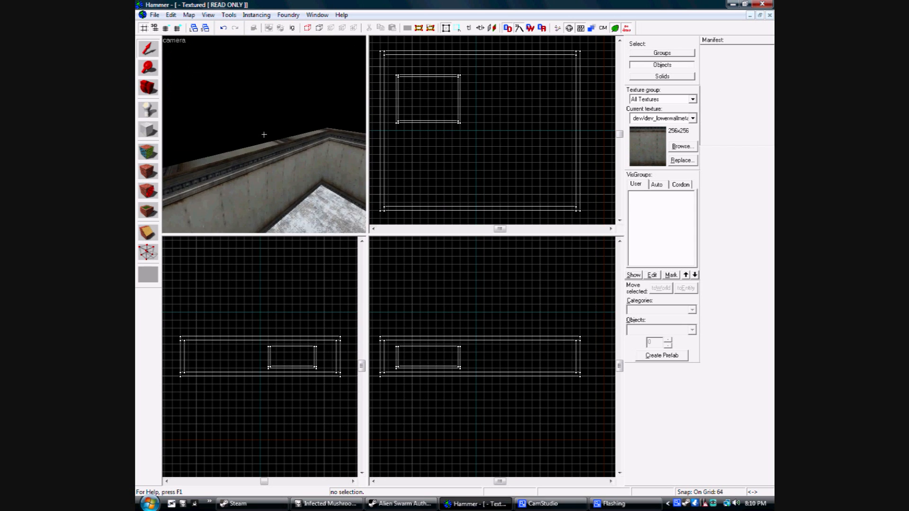
pyautogui.press('w')
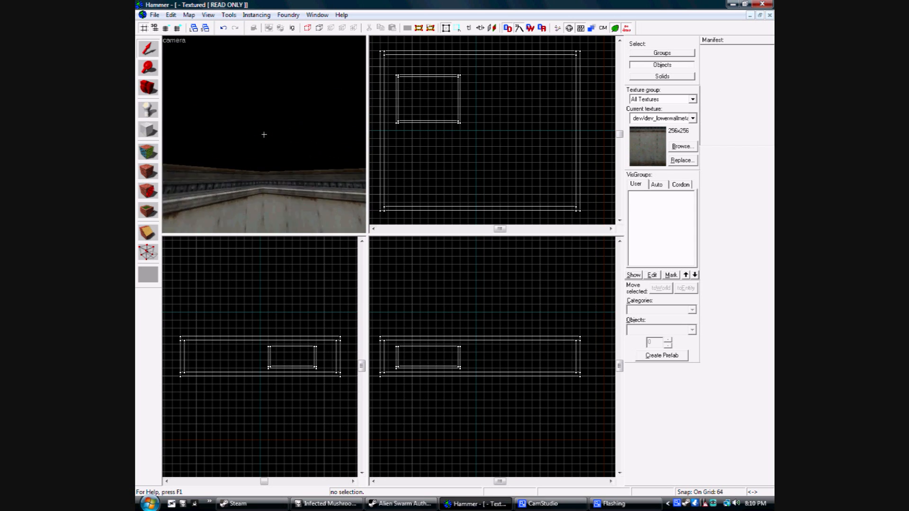
pyautogui.press('a')
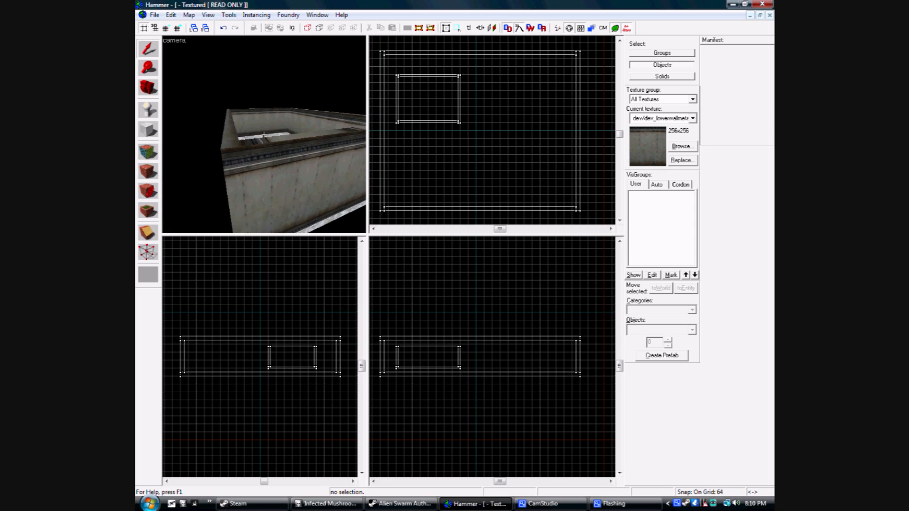
pyautogui.press('z')
pyautogui.click(157, 153)
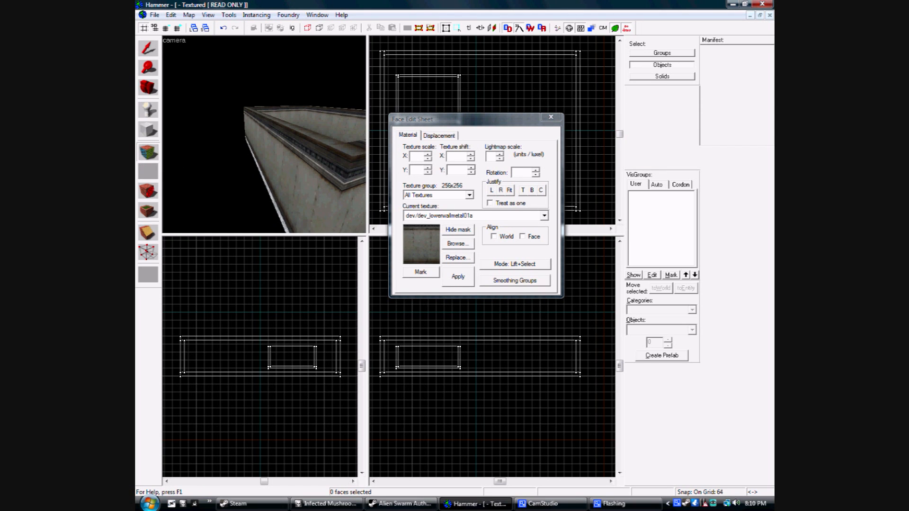
pyautogui.click(292, 172)
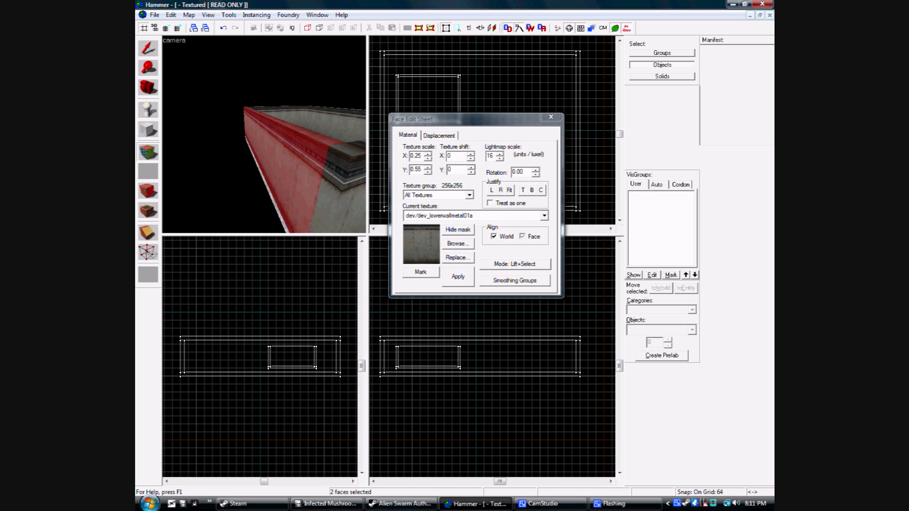
pyautogui.click(333, 189)
pyautogui.keyDown('ctrl'); pyautogui.click(303, 180); pyautogui.keyUp('ctrl')
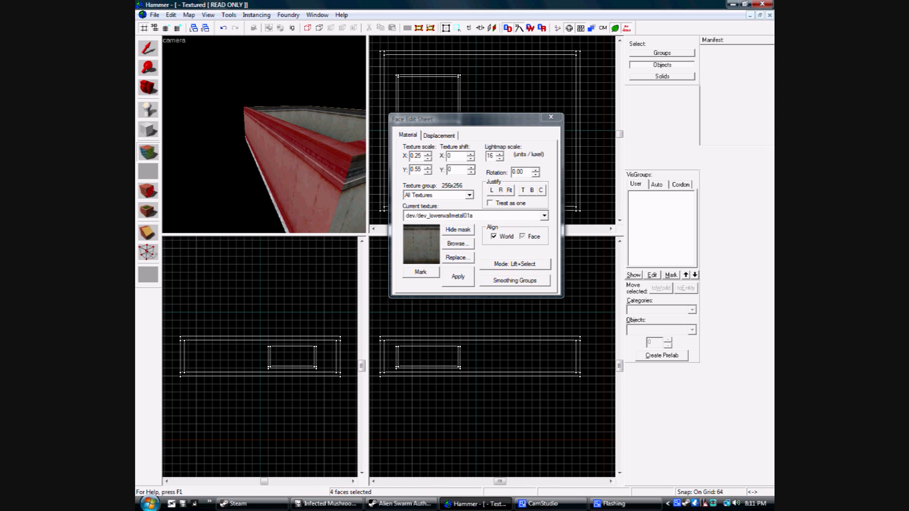
pyautogui.press('z')
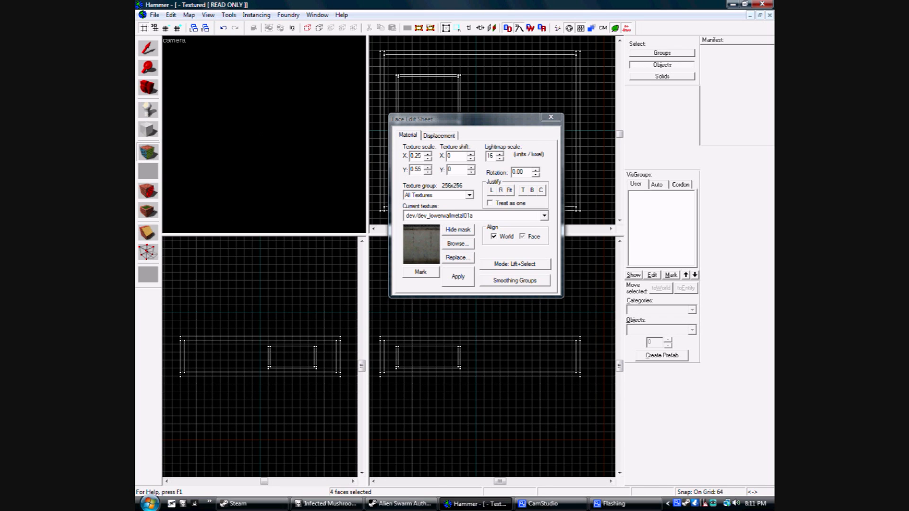
pyautogui.click(550, 117)
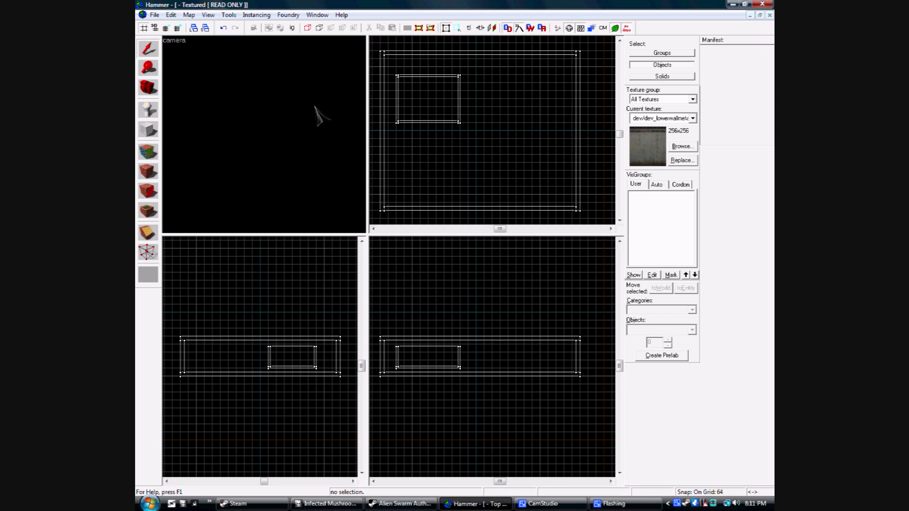
# - Bring the camera back beside the small room with the Camera tool so it looks over the walls onto the floor
pyautogui.click(149, 88)
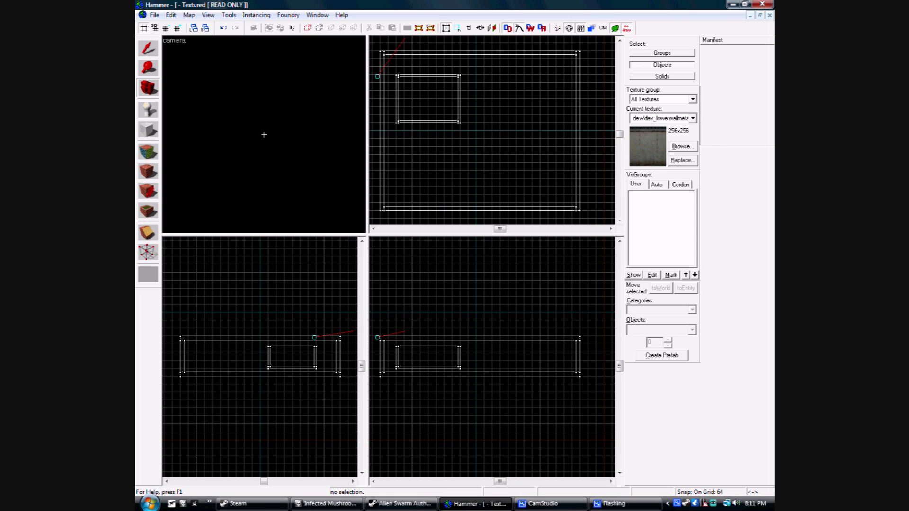
pyautogui.press('w')
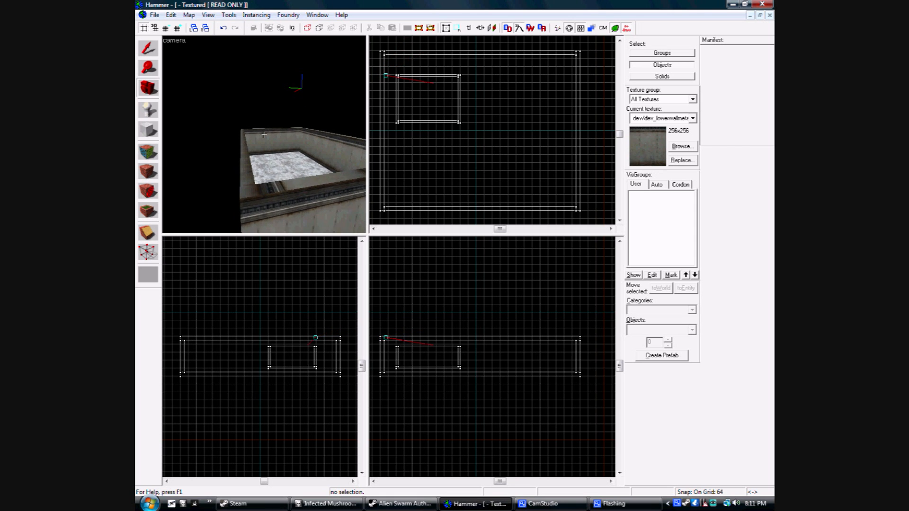
# - Inspect the small room's walls from above, inside and outside to tell their inner faces from the outer and top ones
pyautogui.press('a')
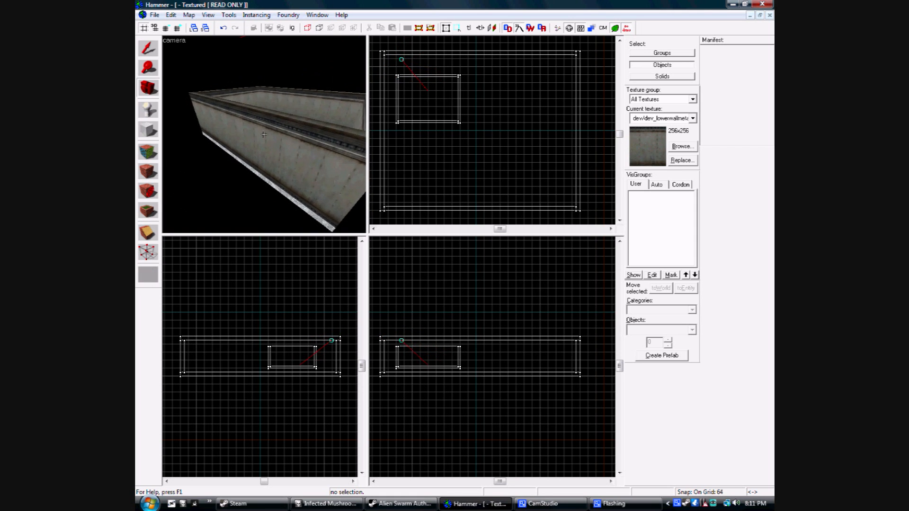
pyautogui.press('d')
pyautogui.press('w')
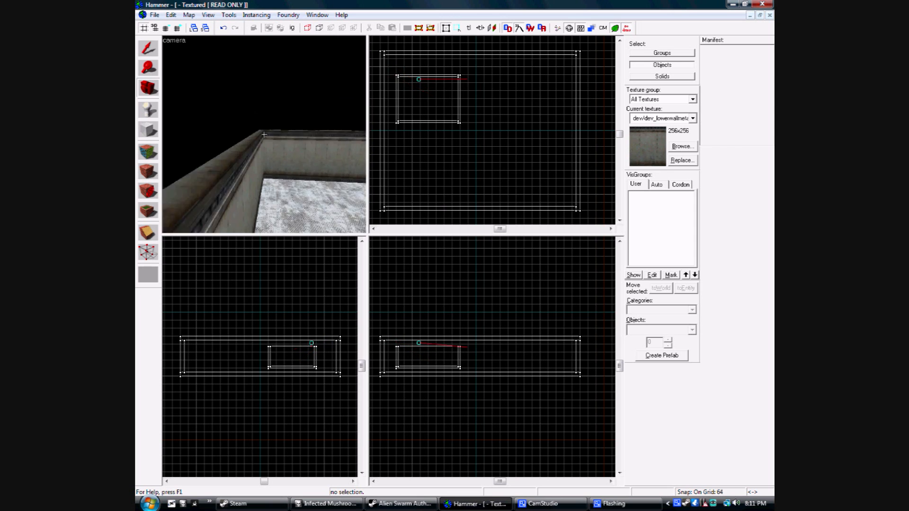
pyautogui.press('w')
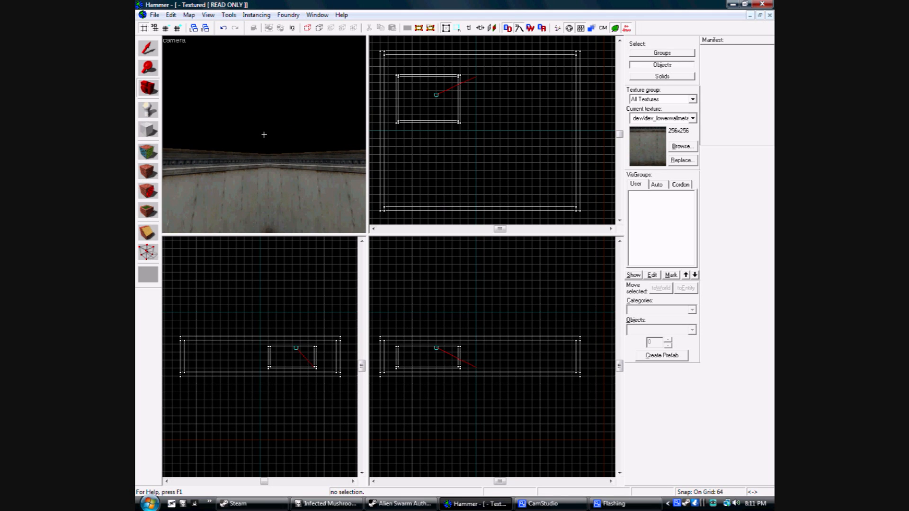
pyautogui.press('w')
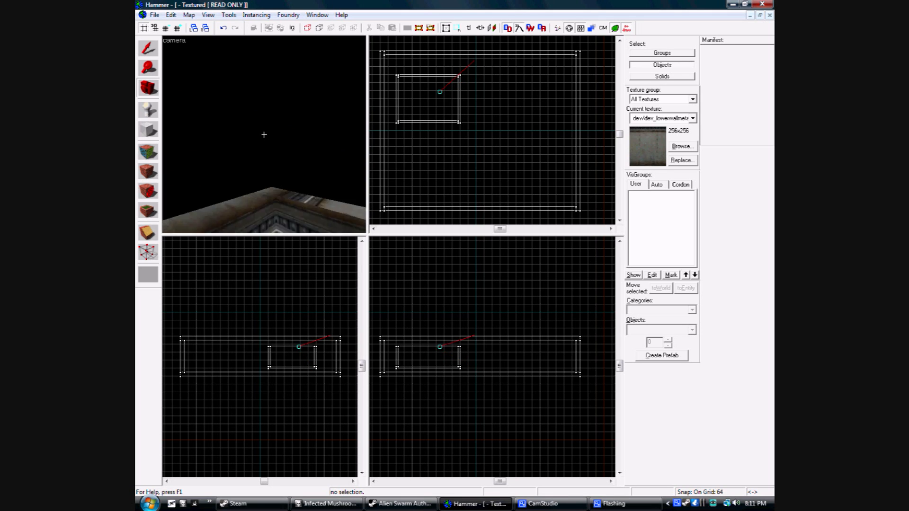
pyautogui.press('w')
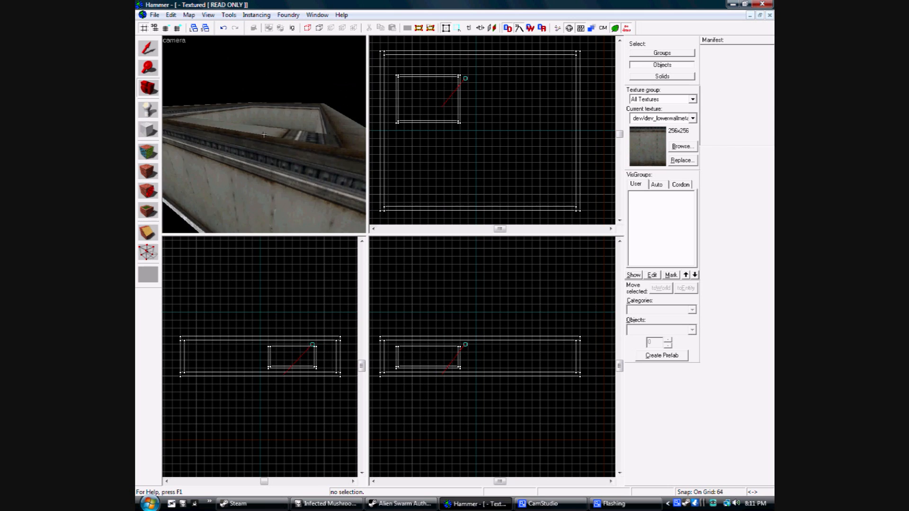
# - Open the Face Edit Sheet and select the outer and top faces of two adjoining walls of the small room
pyautogui.press('d')
pyautogui.press('z')
pyautogui.click(148, 152)
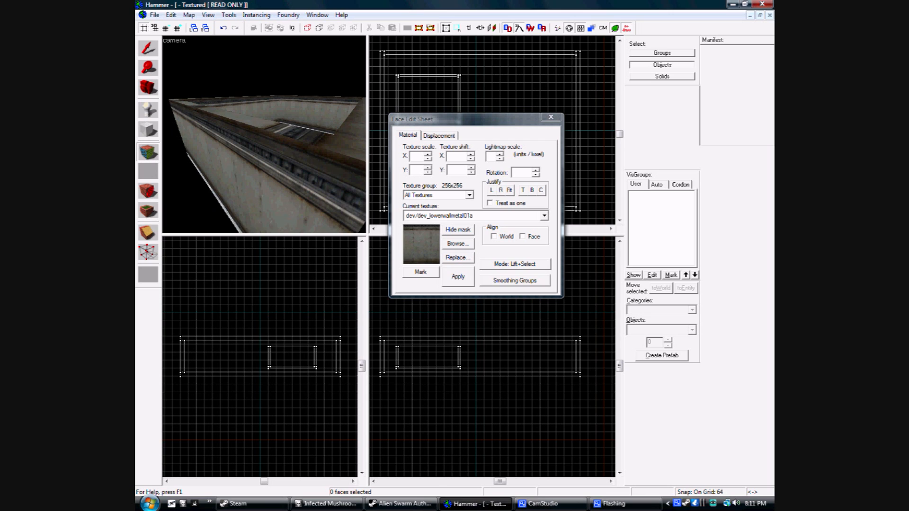
pyautogui.click(264, 165)
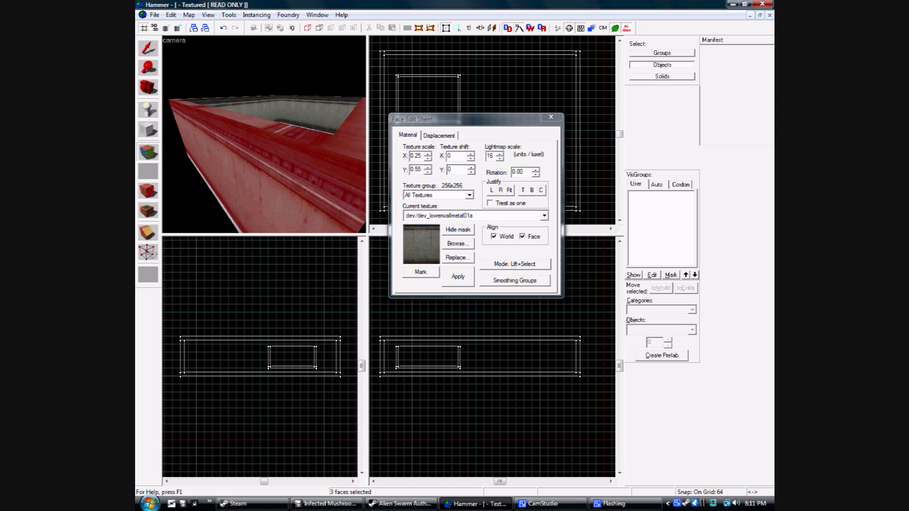
pyautogui.press('d')
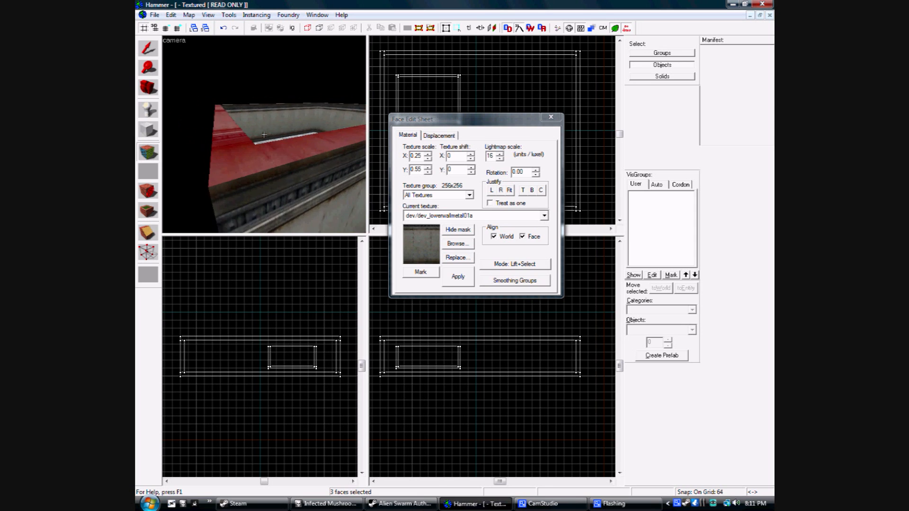
pyautogui.press('a')
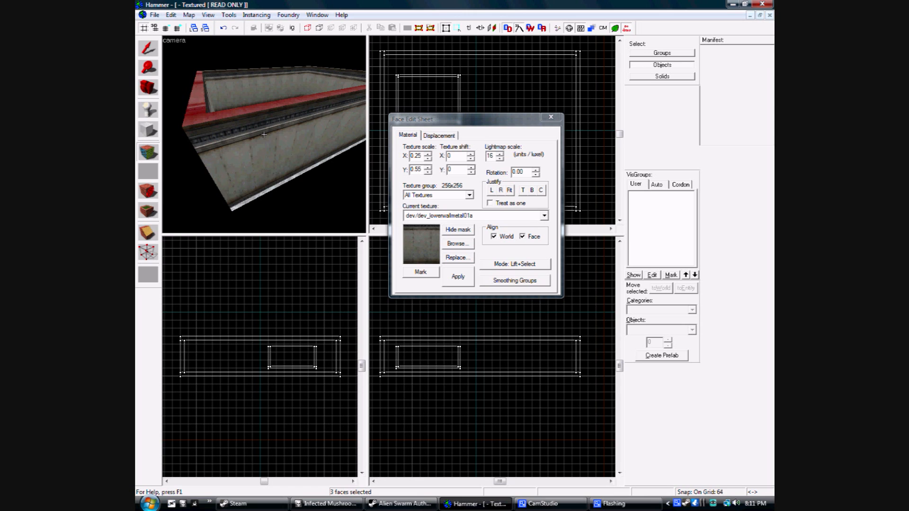
pyautogui.keyDown('ctrl'); pyautogui.click(264, 135); pyautogui.keyUp('ctrl')
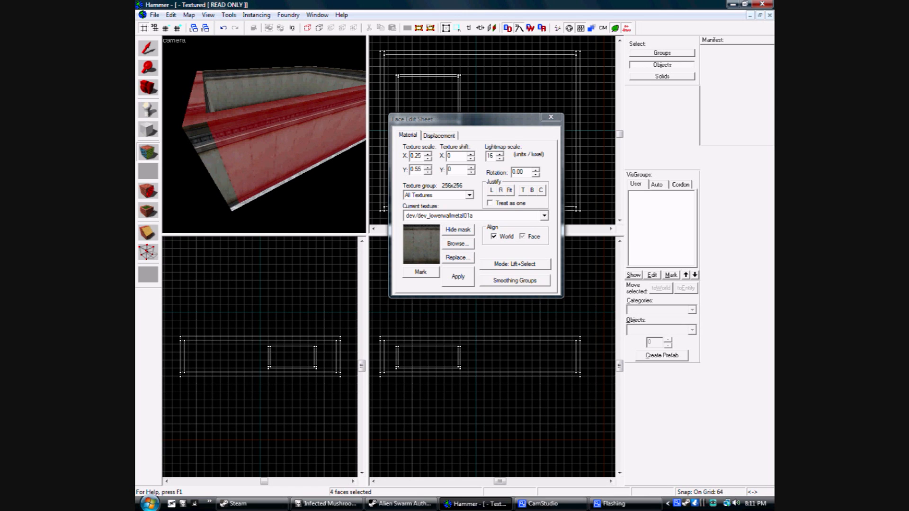
pyautogui.press('d')
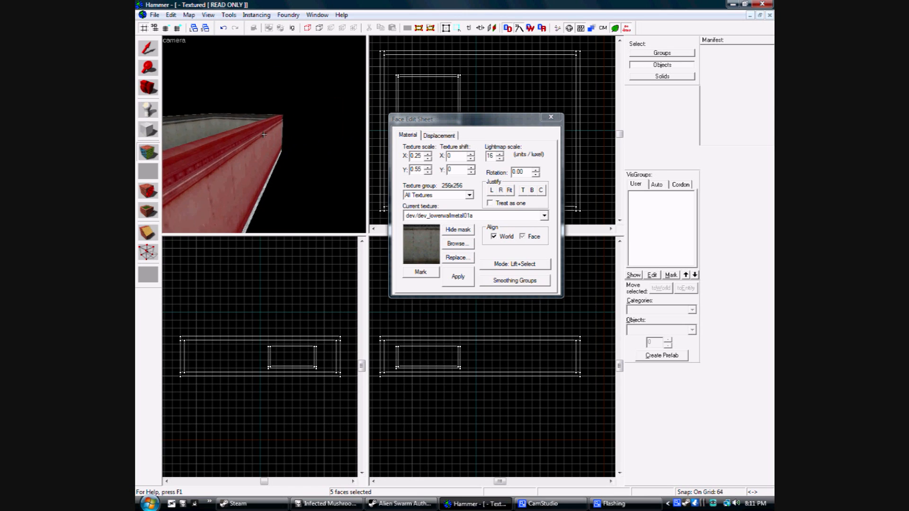
# - Add the outer faces of the small room's remaining walls to the face selection
pyautogui.press('d')
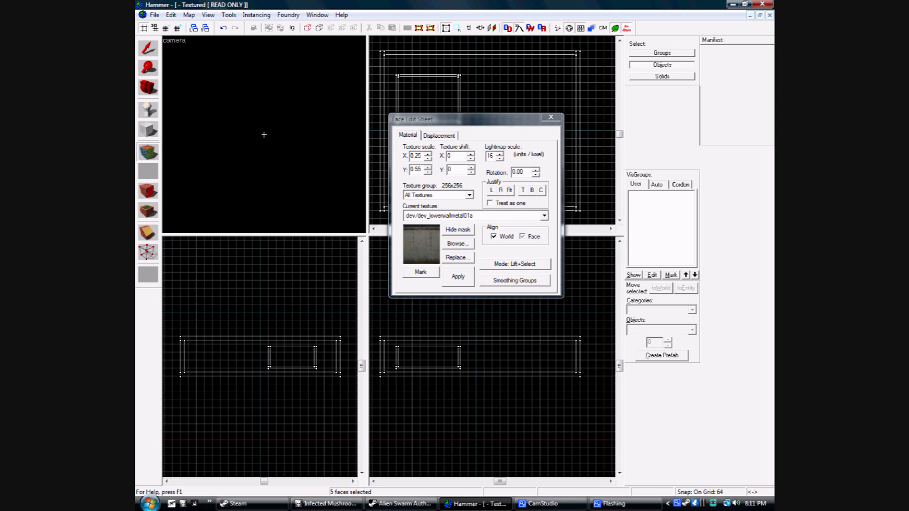
pyautogui.press('d')
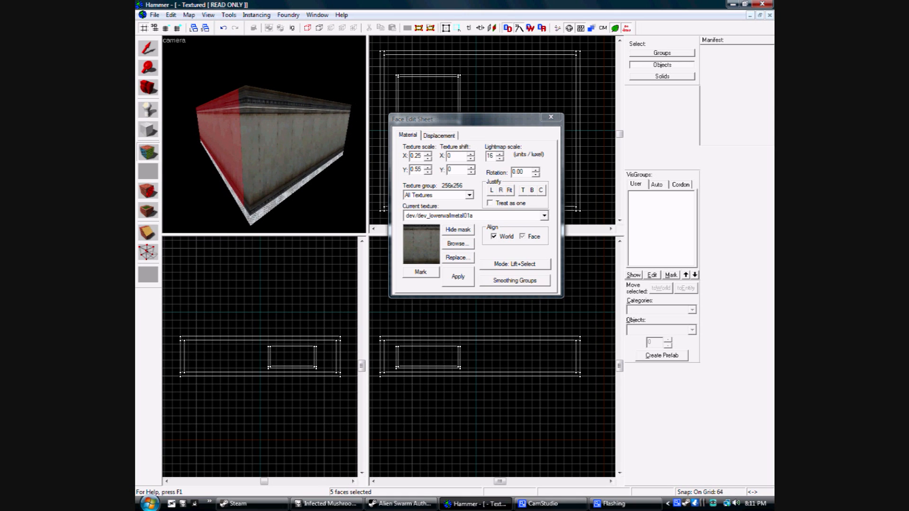
pyautogui.keyDown('ctrl'); pyautogui.click(264, 135); pyautogui.keyUp('ctrl')
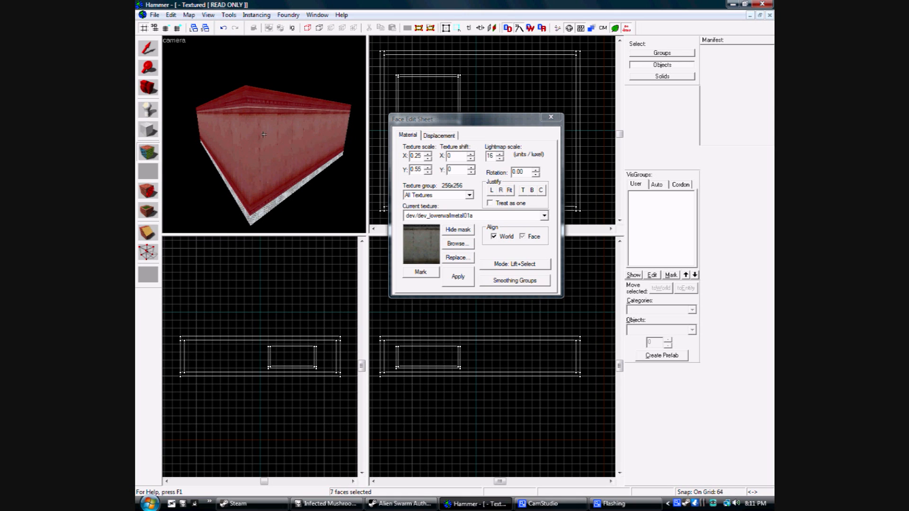
pyautogui.press('w')
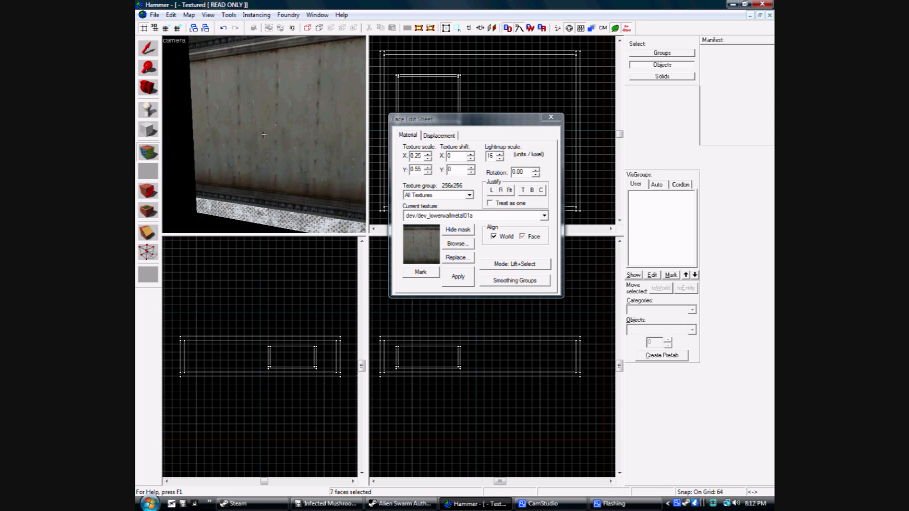
pyautogui.press('s')
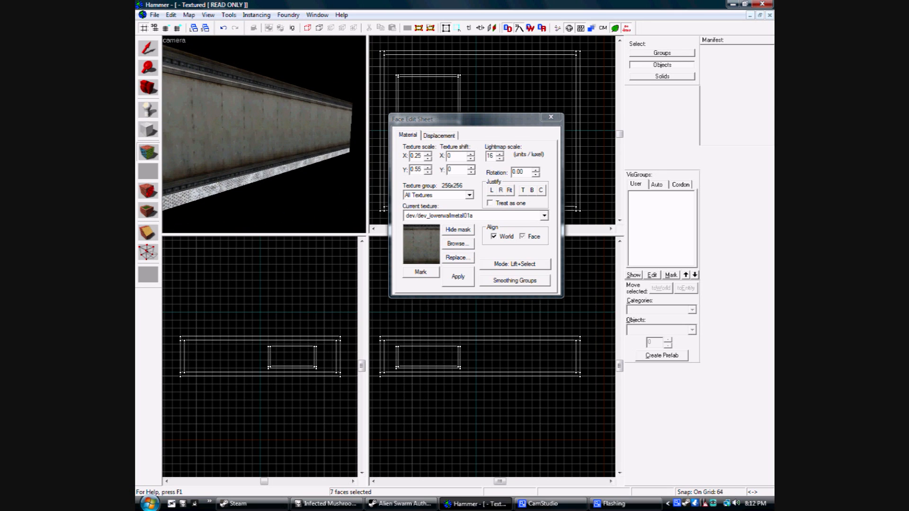
pyautogui.keyDown('ctrl'); pyautogui.click(264, 135); pyautogui.keyUp('ctrl')
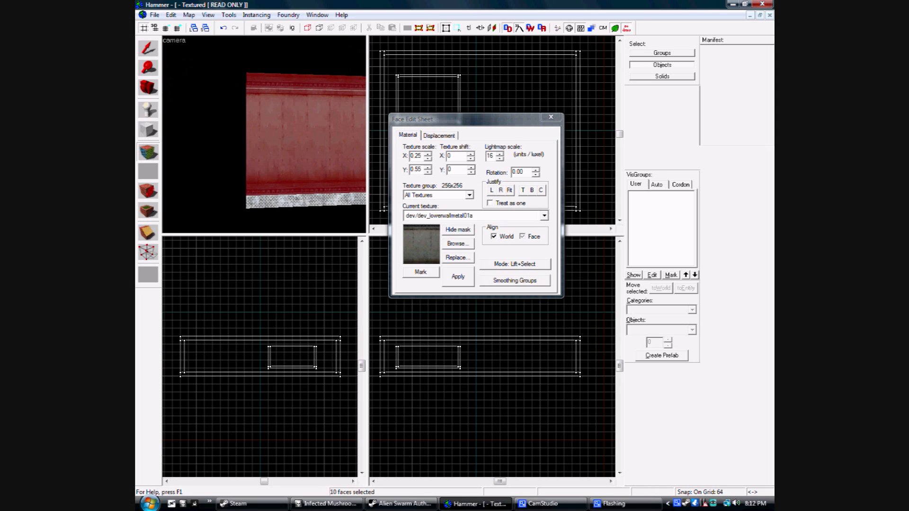
# - Add the remaining top faces along the small room's wall rims to the face selection
pyautogui.press('w')
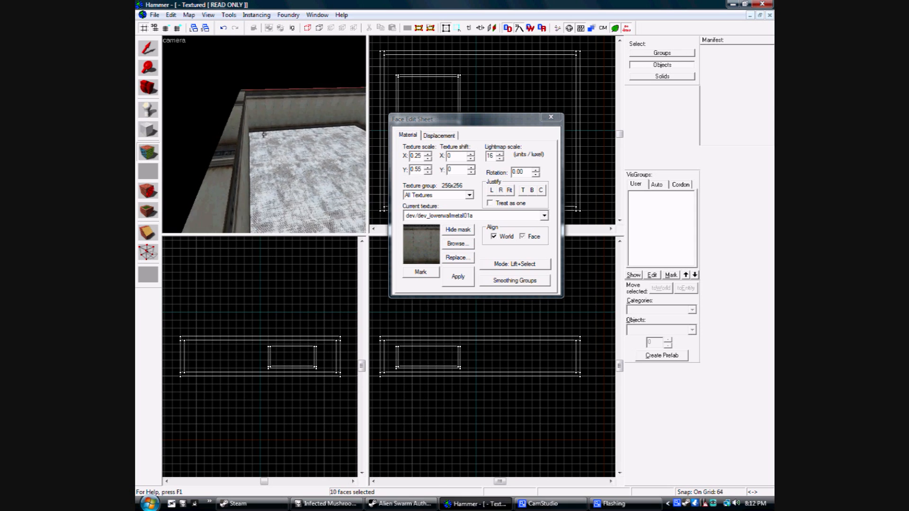
pyautogui.press('w')
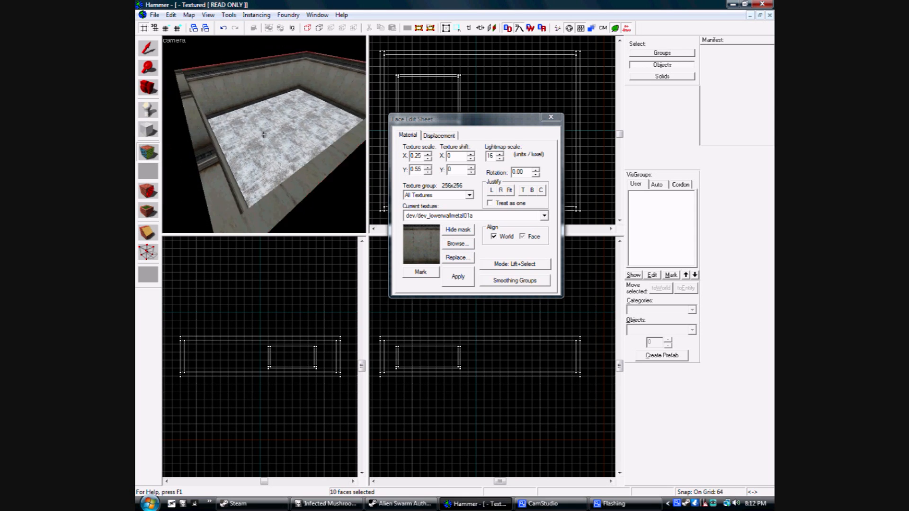
pyautogui.keyDown('ctrl'); pyautogui.click(239, 208); pyautogui.keyUp('ctrl')
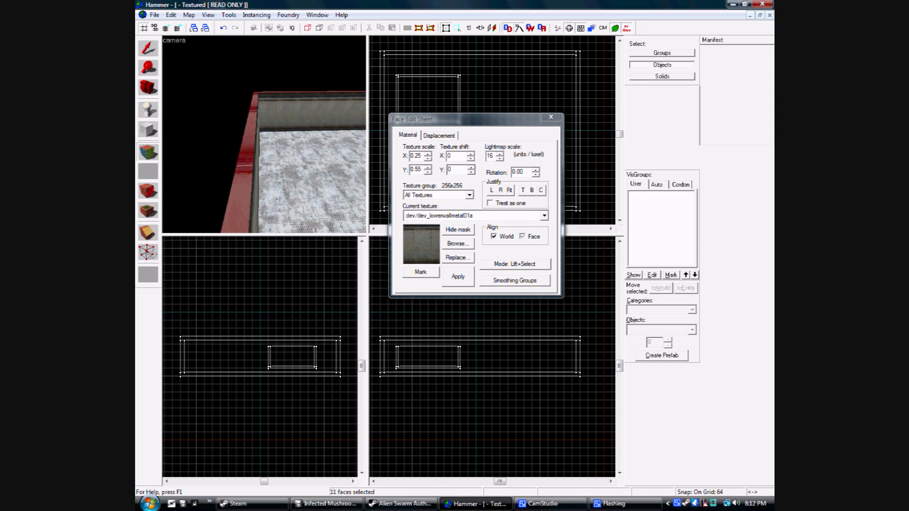
pyautogui.keyDown('ctrl'); pyautogui.click(275, 196); pyautogui.keyUp('ctrl')
# - Check around the outside of the small room that every outer and top wall face is selected
pyautogui.press('d')
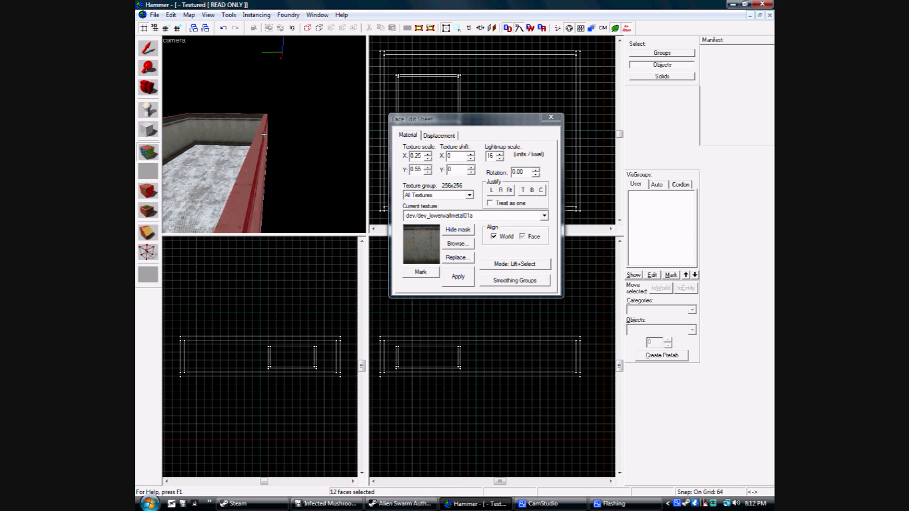
pyautogui.press('w')
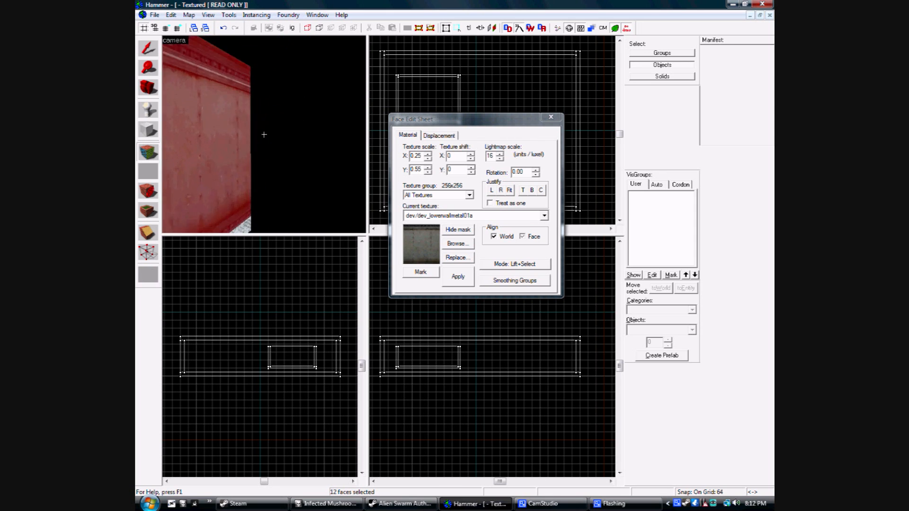
pyautogui.press('w')
pyautogui.press('s')
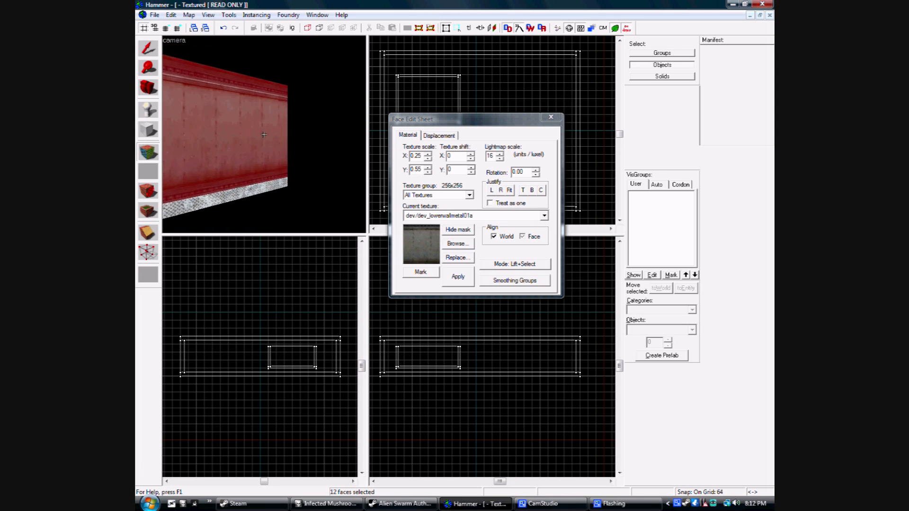
pyautogui.press('w')
pyautogui.press('w')
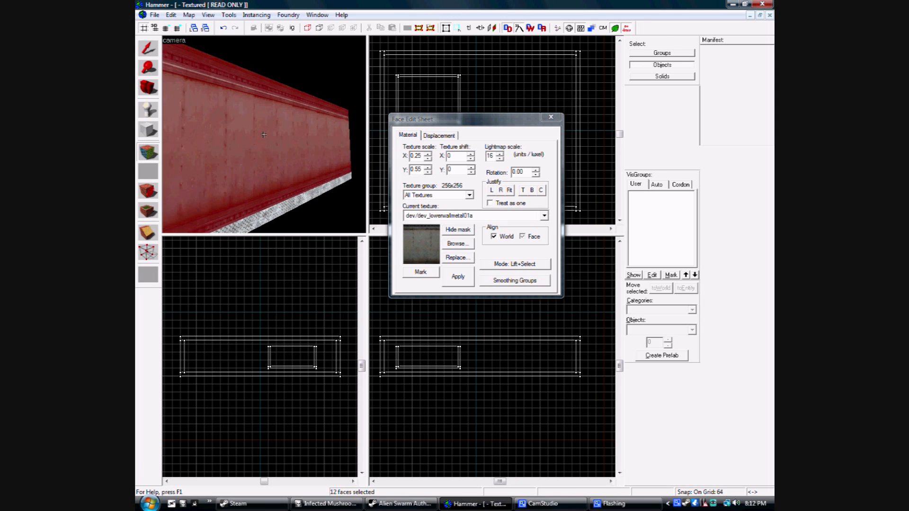
pyautogui.press('z')
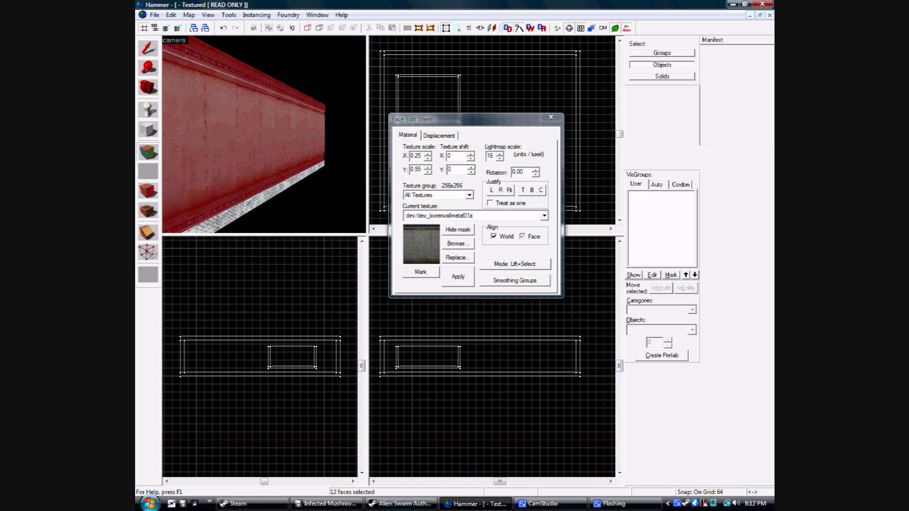
# - Filter the textures for tools, choose tools/toolsnolight and apply it to the selected outer and top wall faces
pyautogui.click(456, 243)
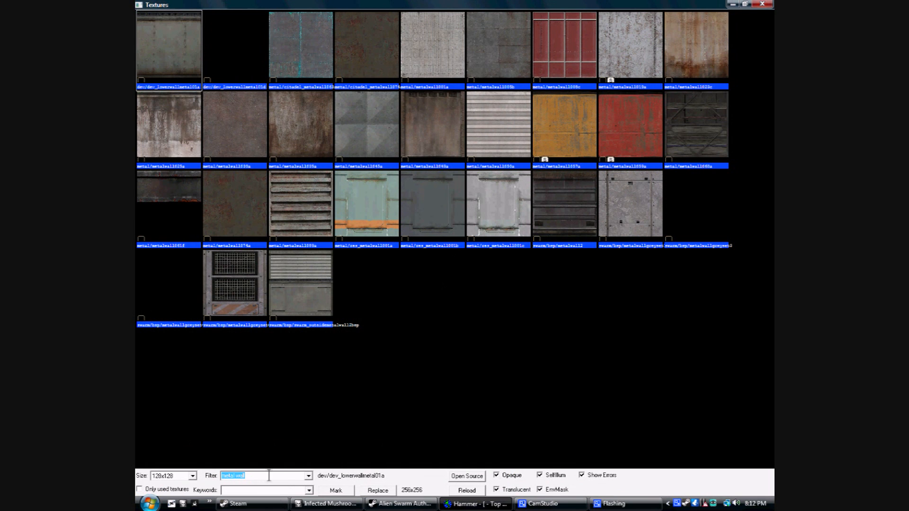
pyautogui.write('too')
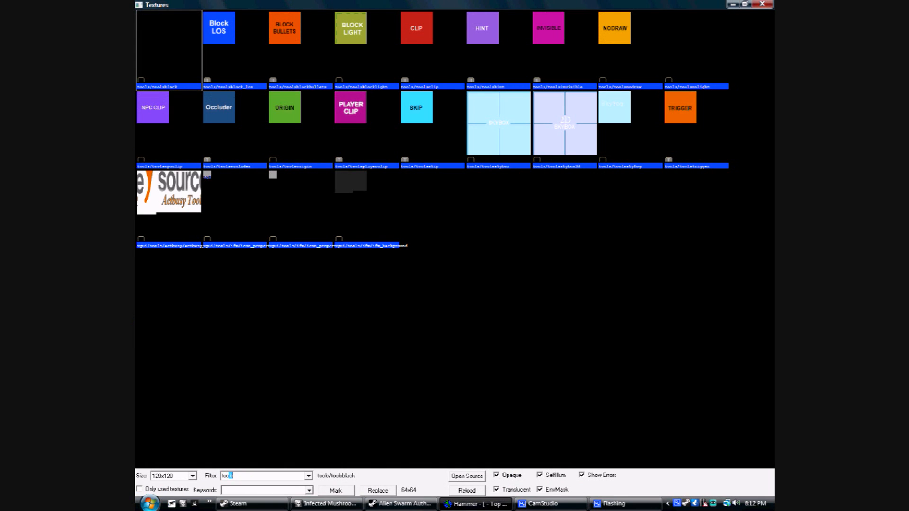
pyautogui.click(672, 39)
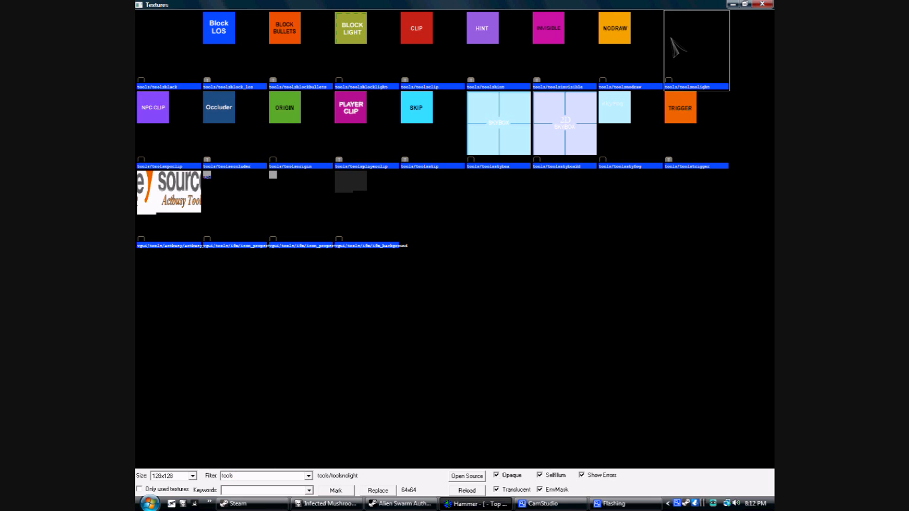
pyautogui.doubleClick(672, 40)
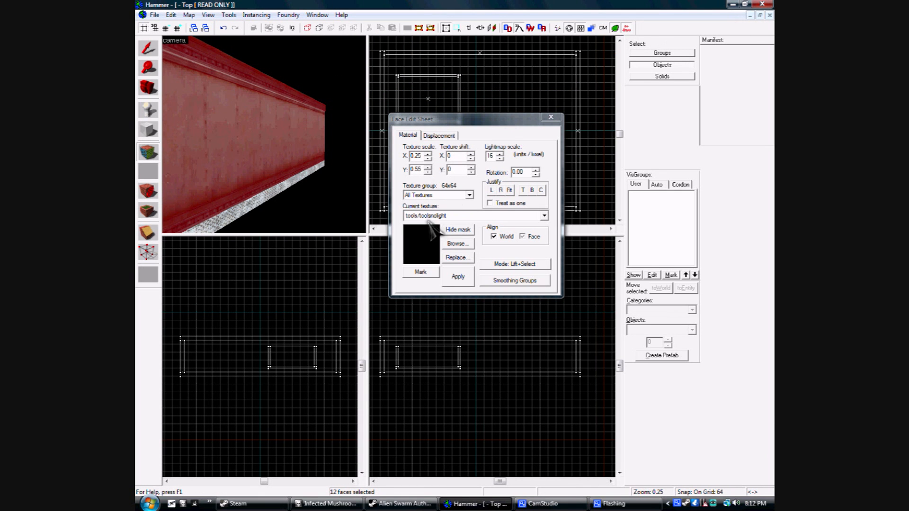
pyautogui.click(455, 276)
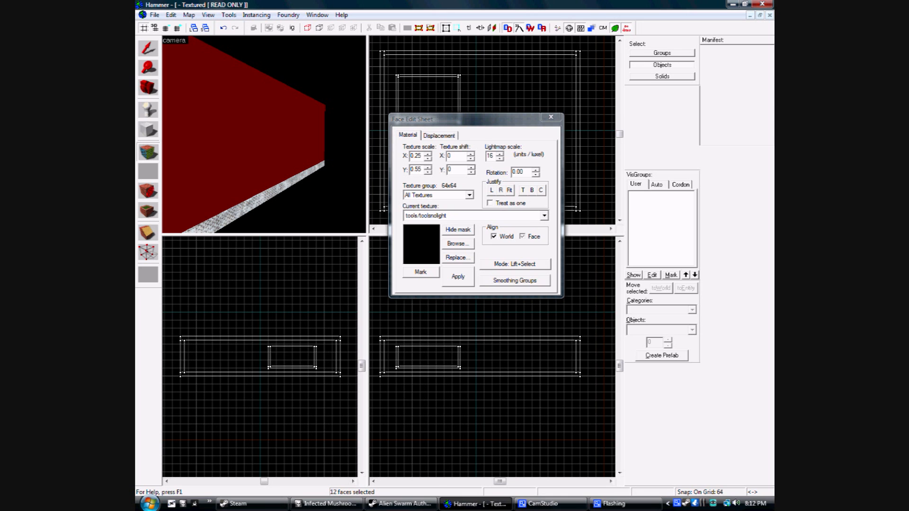
# - Inspect the retextured outer and top faces and the room's inner walls and floor
pyautogui.press('w')
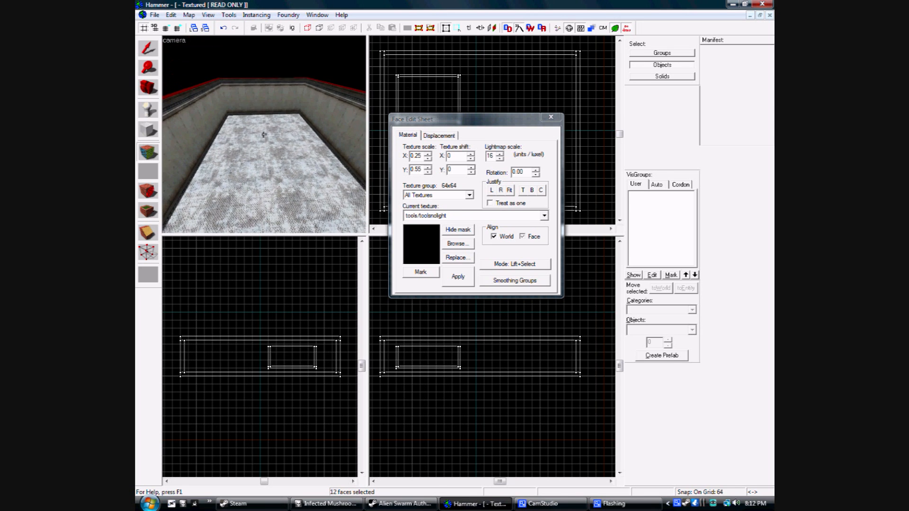
pyautogui.press('s')
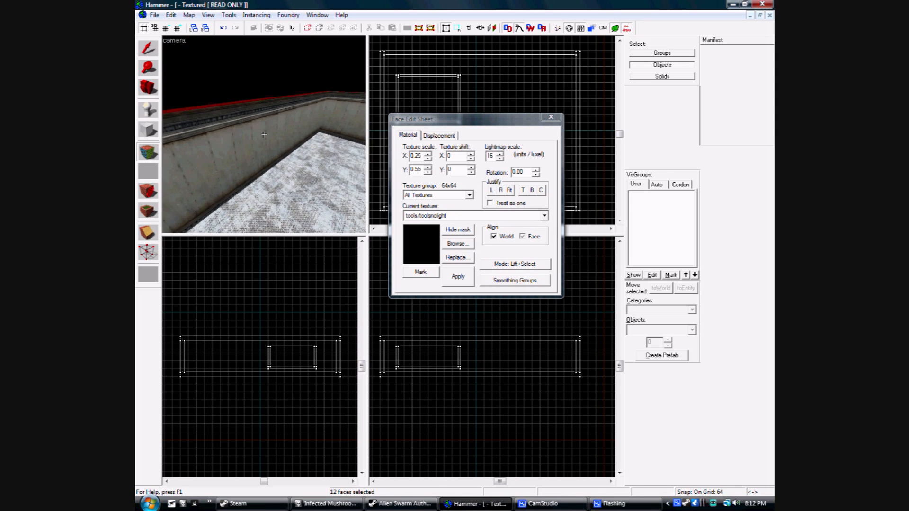
pyautogui.press('d')
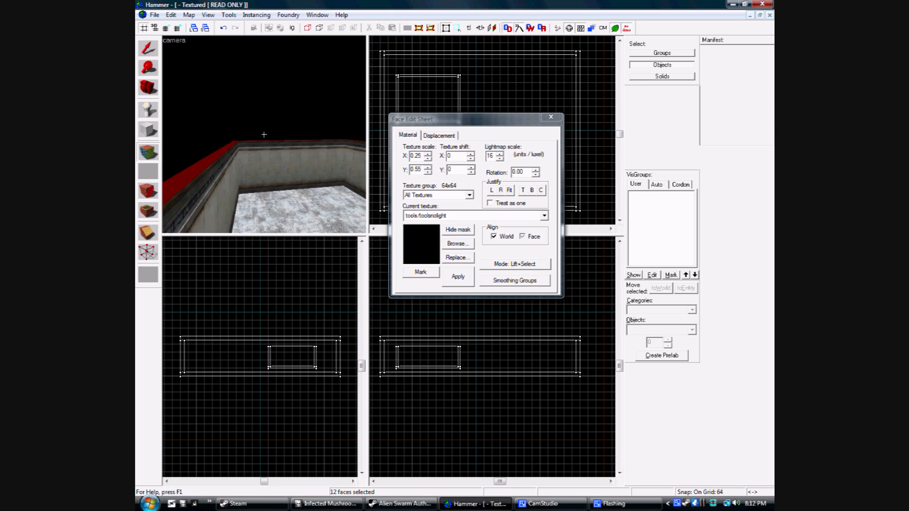
pyautogui.press('s')
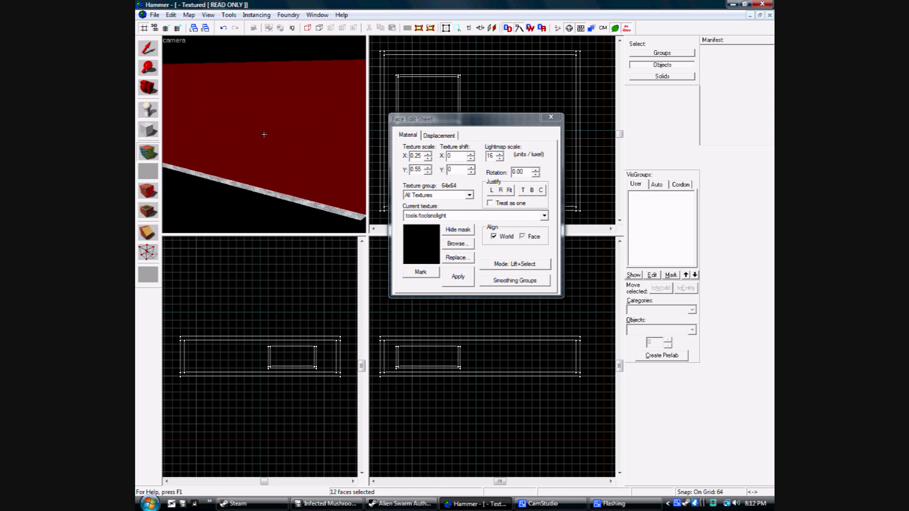
pyautogui.press('w')
pyautogui.press('s')
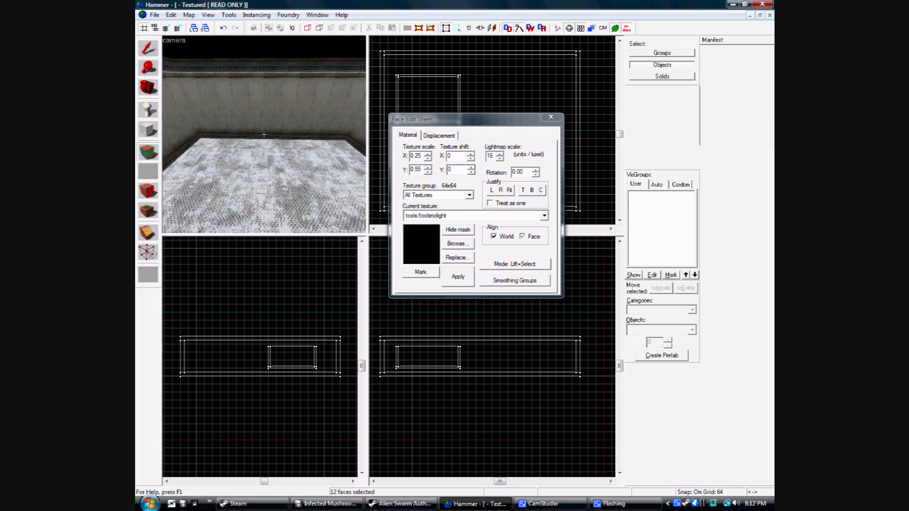
# - Check the small room's interior and wall rims from several angles and finish editing faces
pyautogui.press('s')
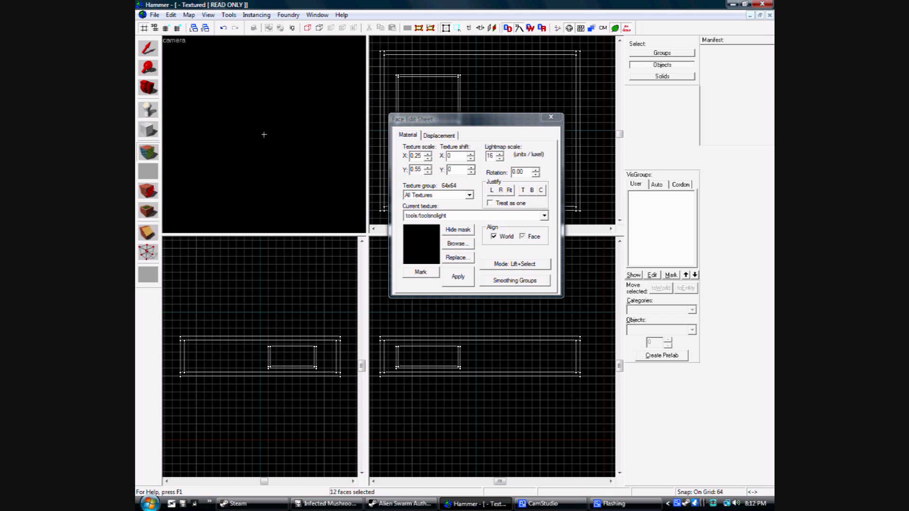
pyautogui.press('s')
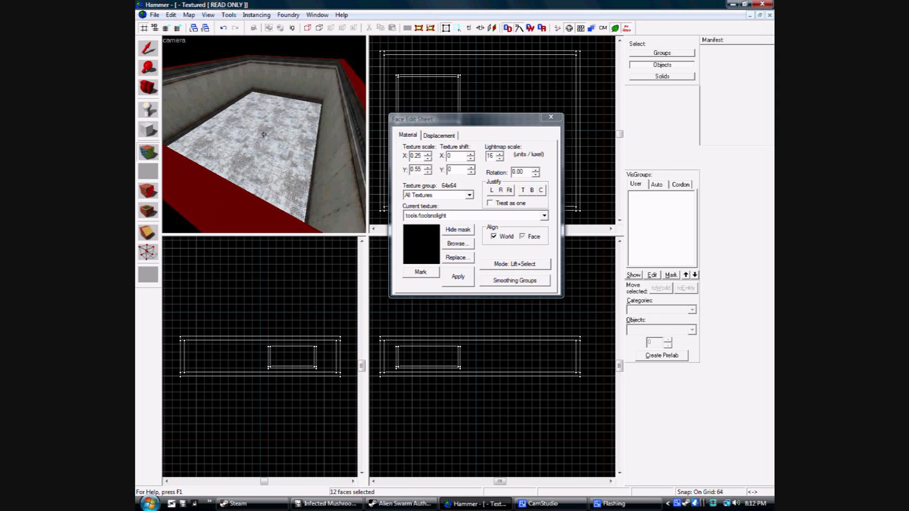
pyautogui.press('w')
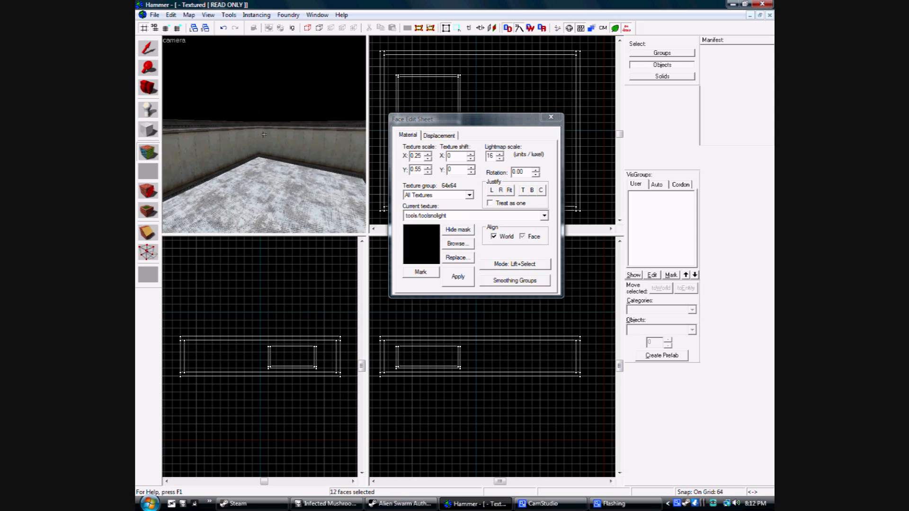
pyautogui.press('s')
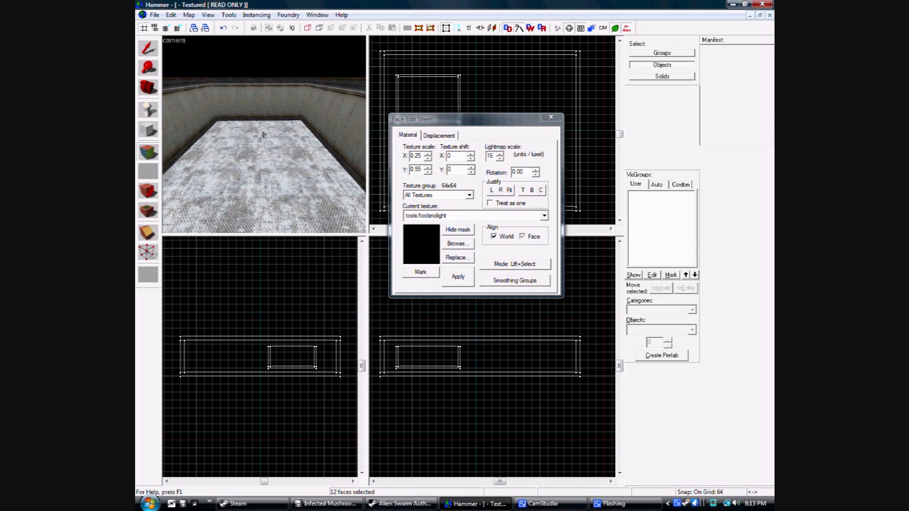
pyautogui.press('w')
pyautogui.press('z')
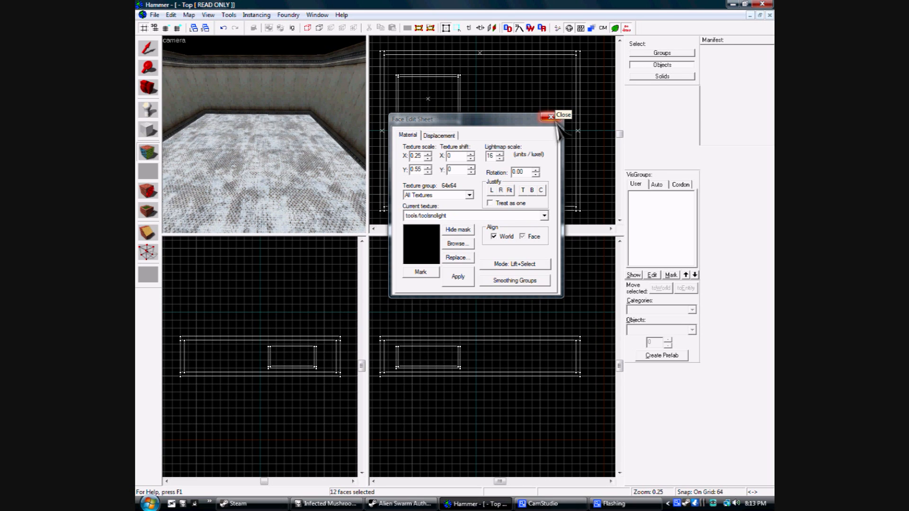
pyautogui.click(552, 117)
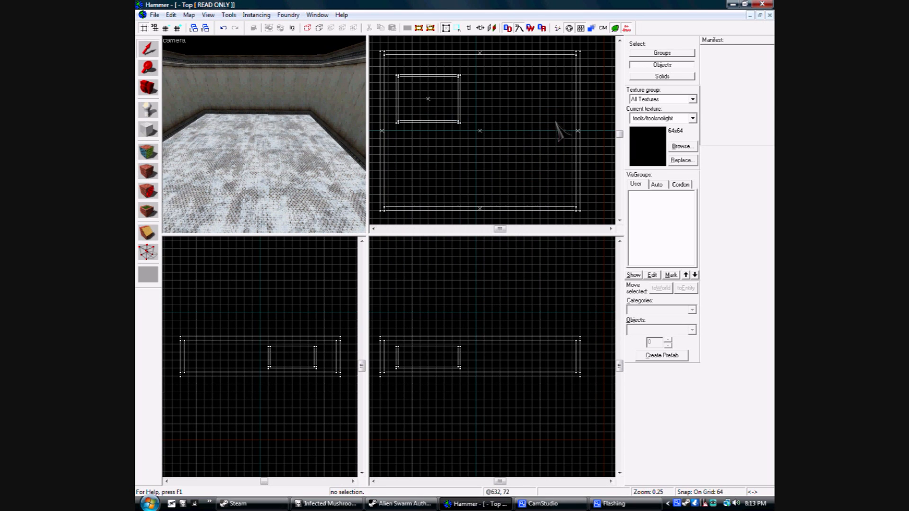
# - Place an info_player_start entity on the floor inside the small metal room
pyautogui.click(148, 111)
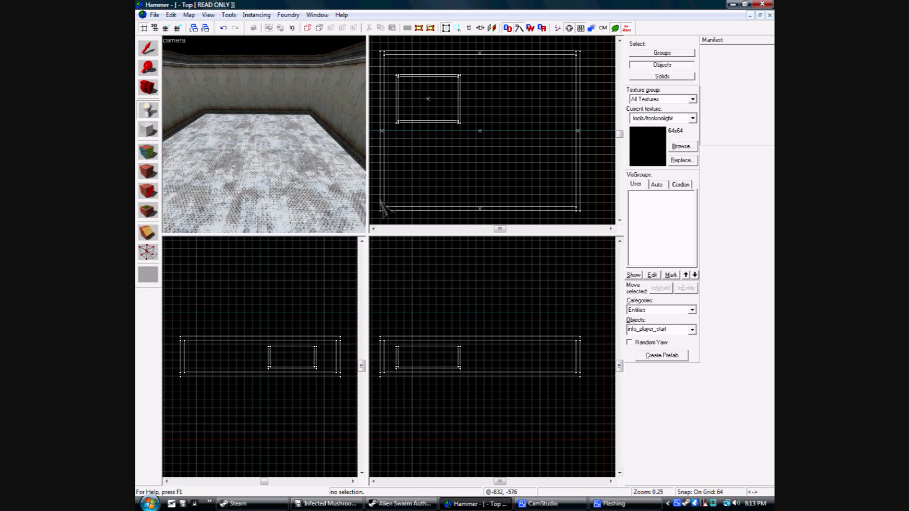
pyautogui.click(241, 127)
pyautogui.press('w')
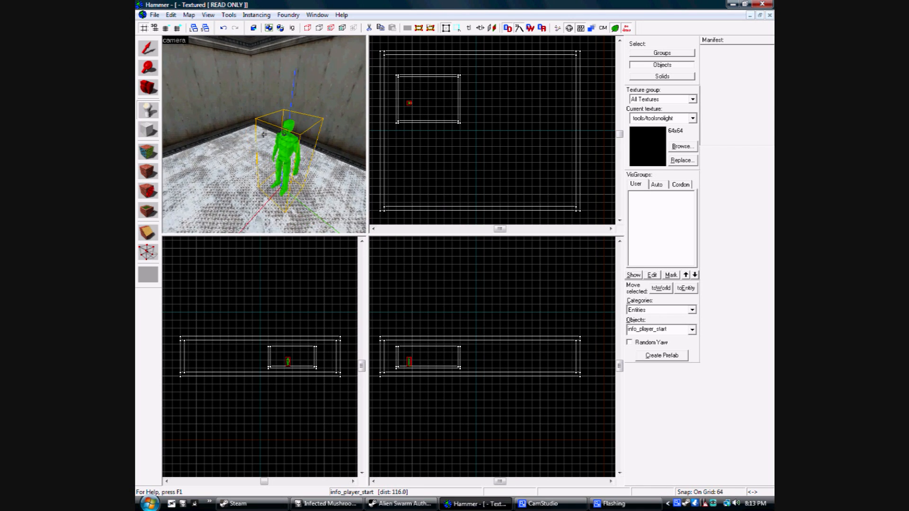
pyautogui.press('s')
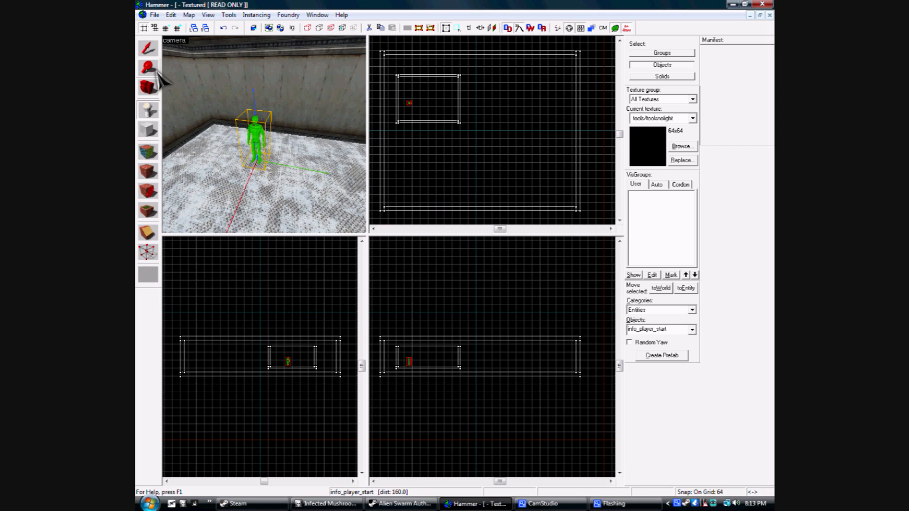
# - Reposition the info_player_start entity midway between the small room's two long walls
pyautogui.click(148, 48)
pyautogui.moveTo(287, 362); pyautogui.dragTo(295, 362)
pyautogui.scroll(7, 312, 352)
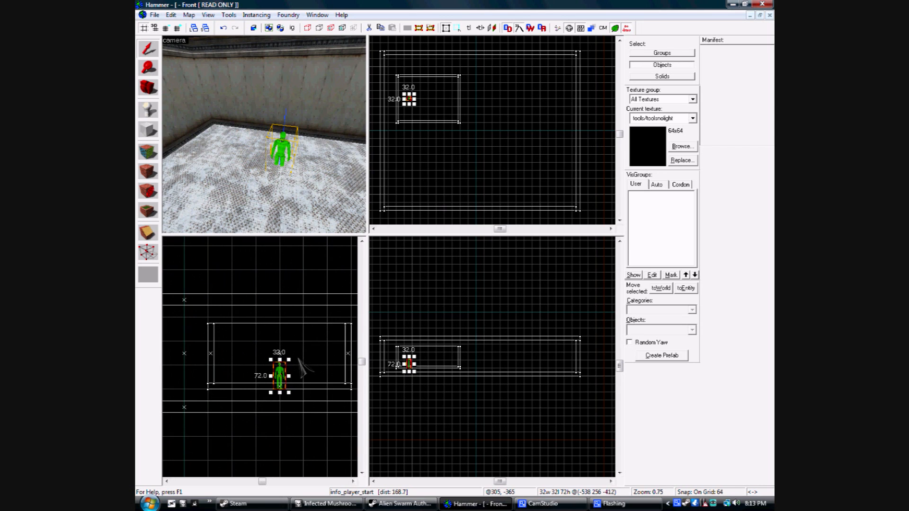